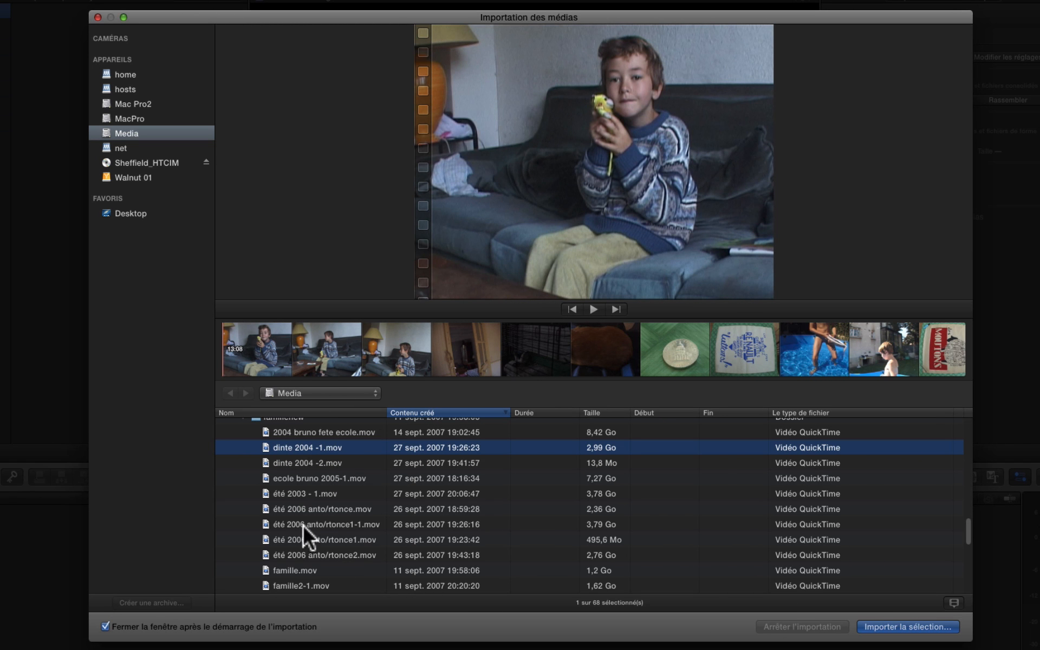
# Add été 2006 anto/rtonce.mov and été 2003 - 1.mov to the file selection and open the import options for the selected files.
pyautogui.keyDown('super'); pyautogui.click(304, 508); pyautogui.keyUp('super')
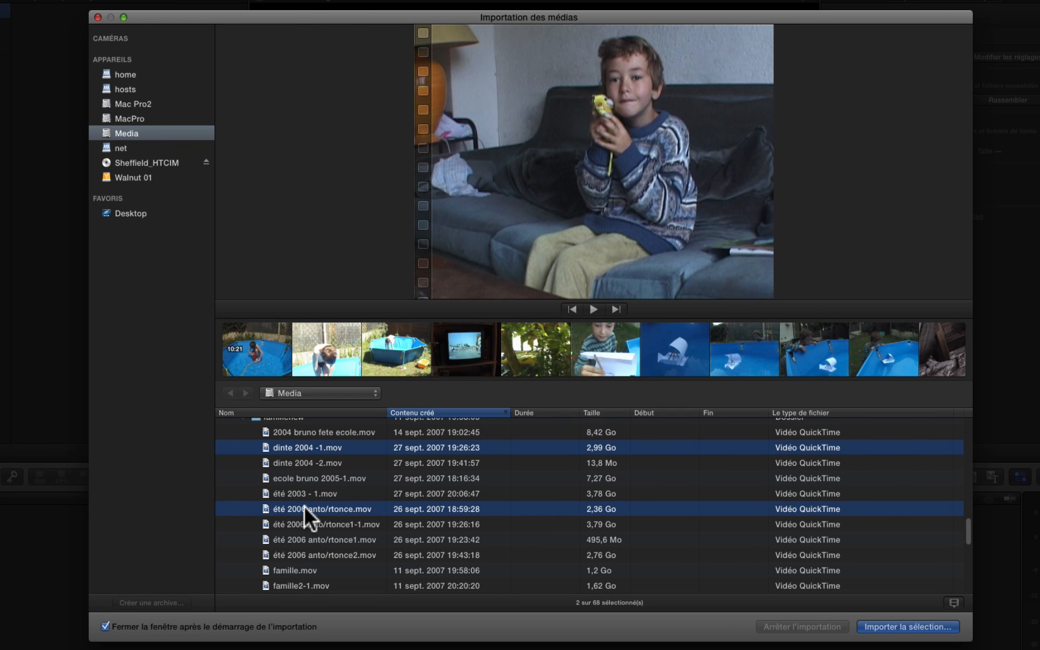
pyautogui.keyDown('super'); pyautogui.click(304, 494); pyautogui.keyUp('super')
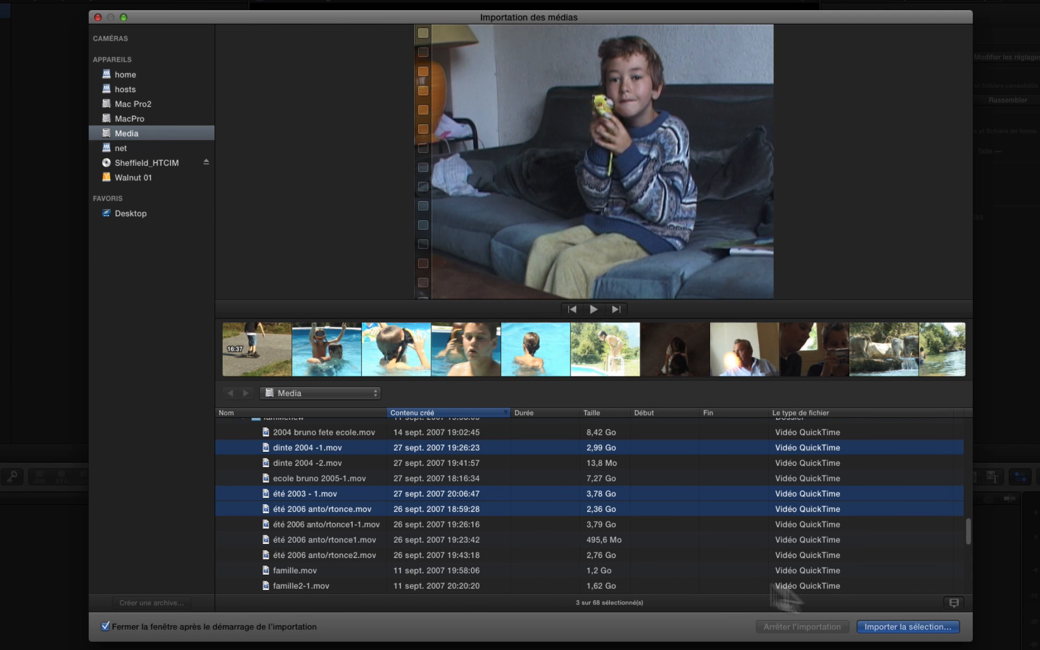
pyautogui.click(888, 628)
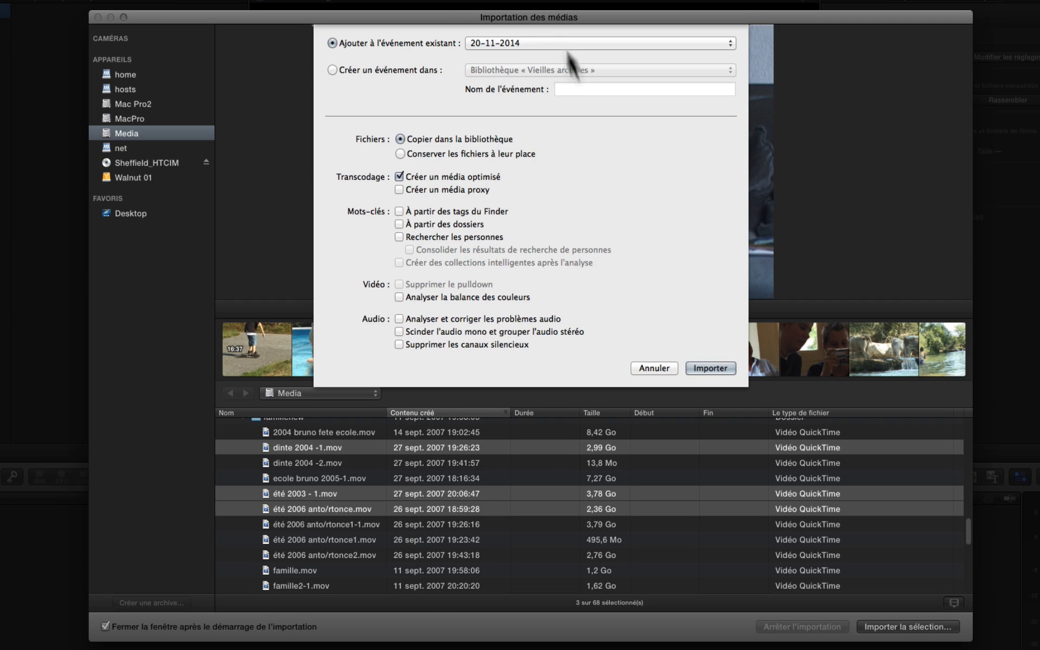
# Import the selected files into a new event in the Vieilles archives library, named with the child's first name followed by "début 2000".
pyautogui.click(333, 69)
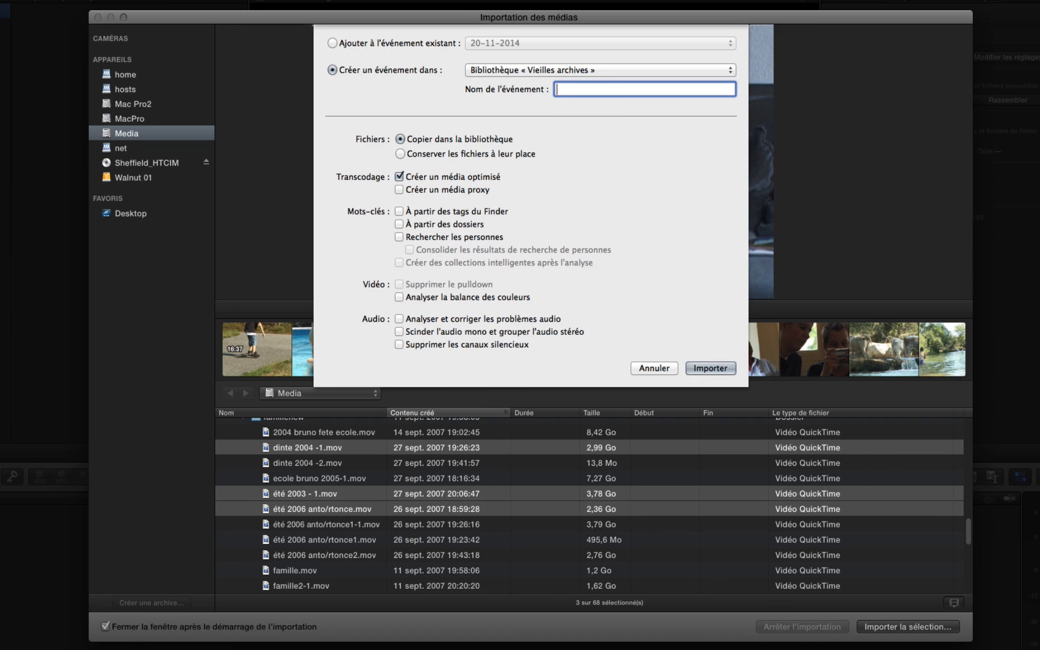
pyautogui.write('Bruno début 2000')
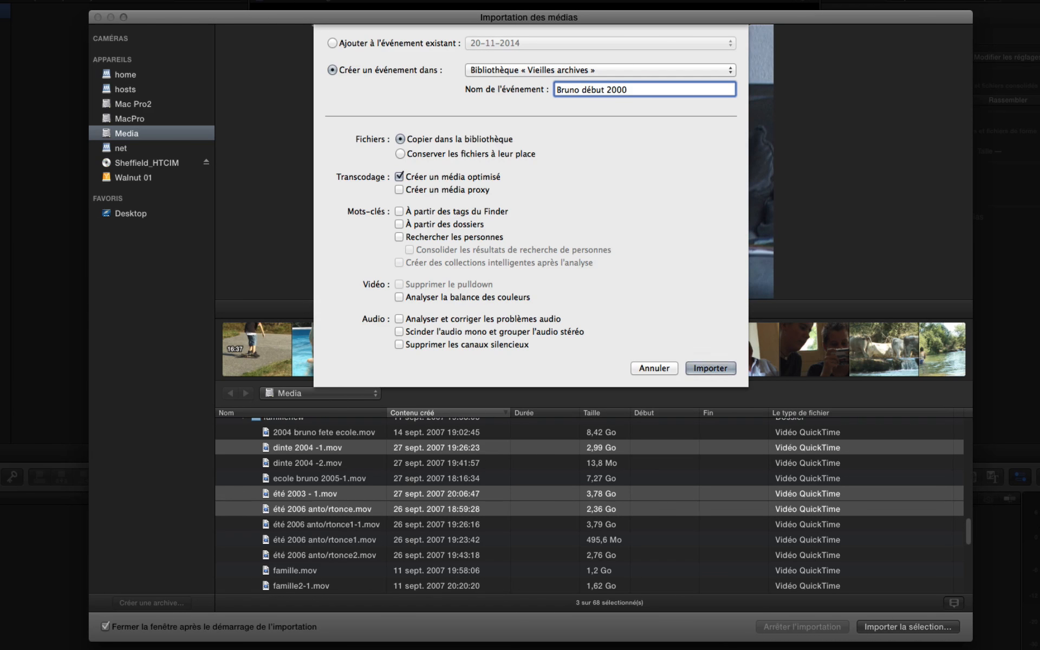
pyautogui.click(723, 365)
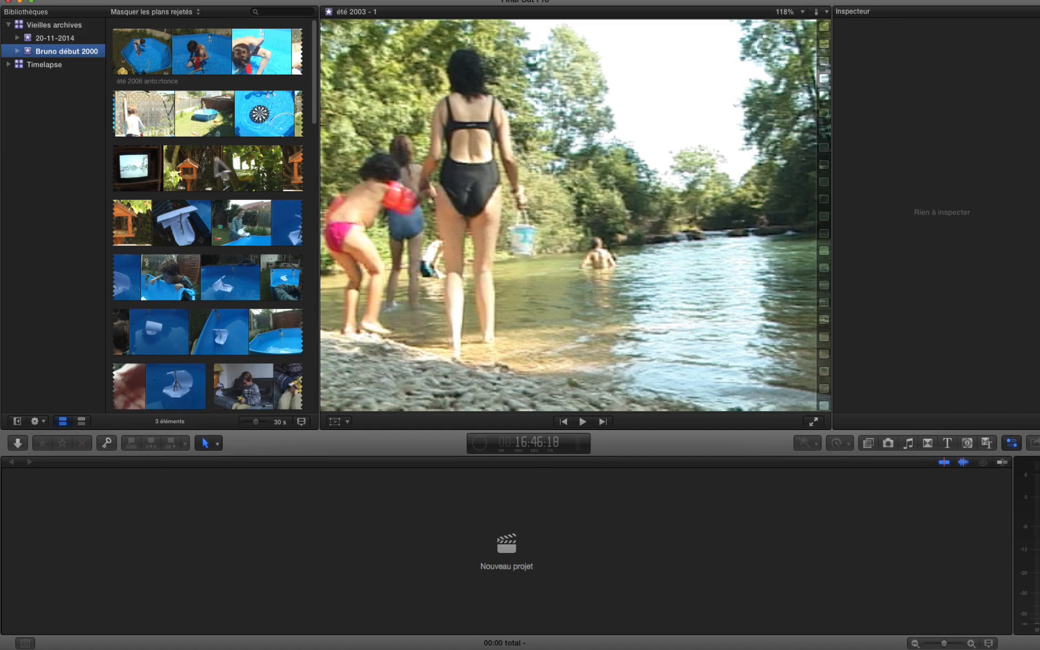
# Start a new project in the new event and name it with the child's first name followed by "2003-2004".
pyautogui.click(197, 159)
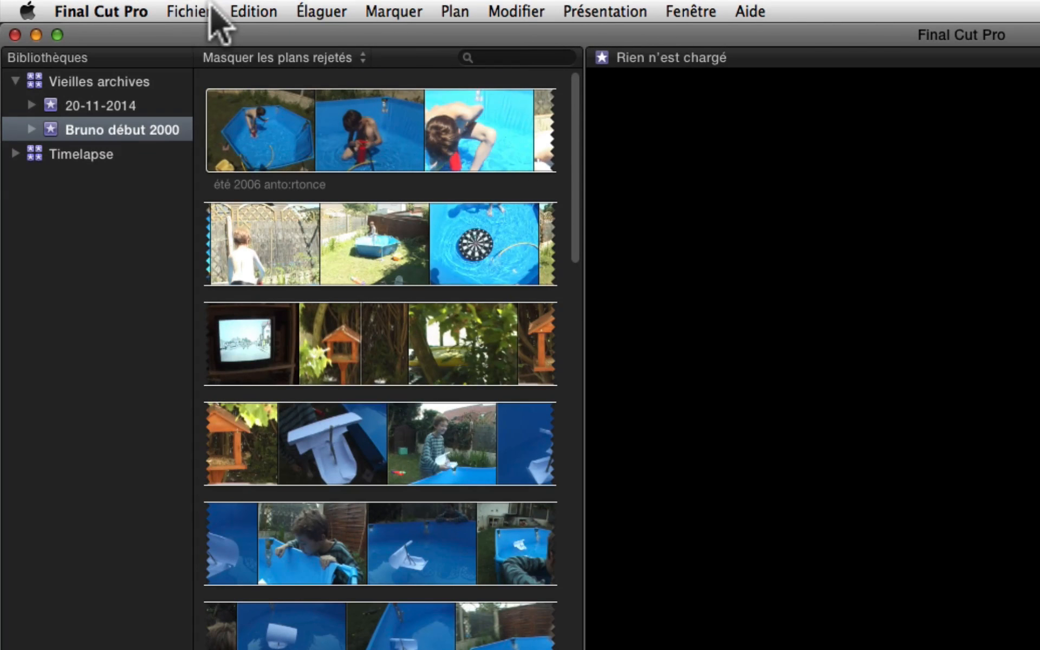
pyautogui.click(208, 11)
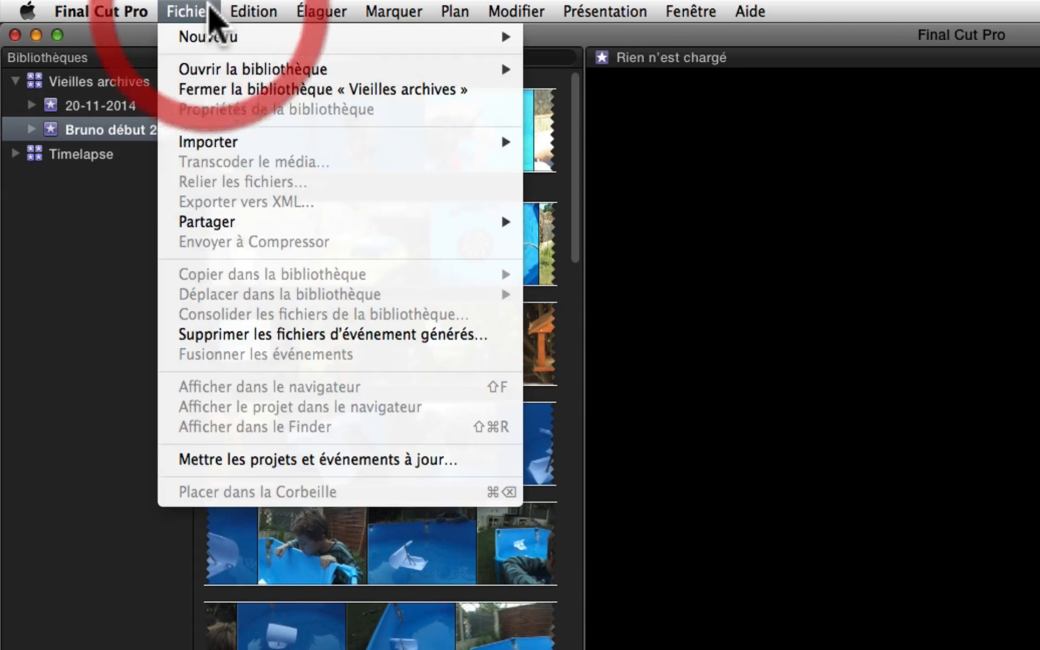
pyautogui.moveTo(225, 38)
pyautogui.click(585, 38)
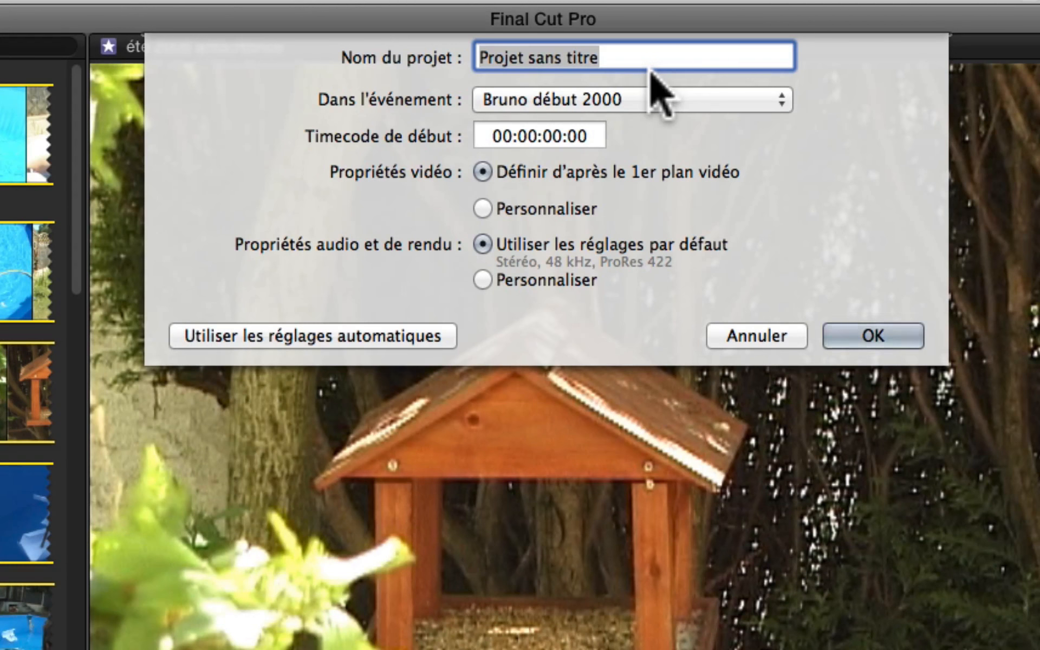
pyautogui.write('Brun')
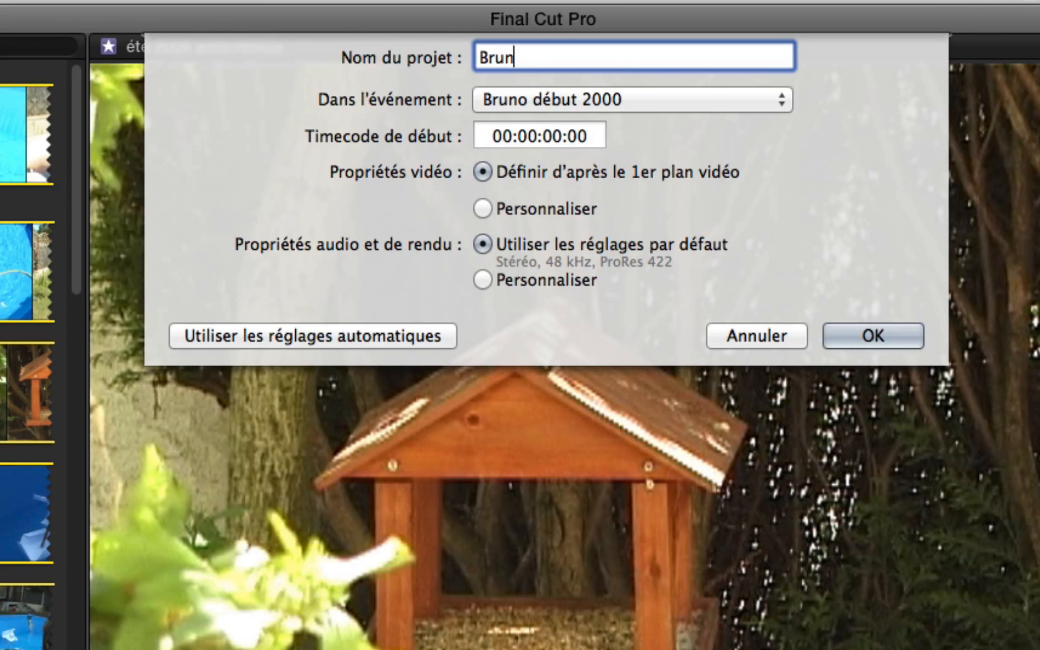
pyautogui.write('o 2000')
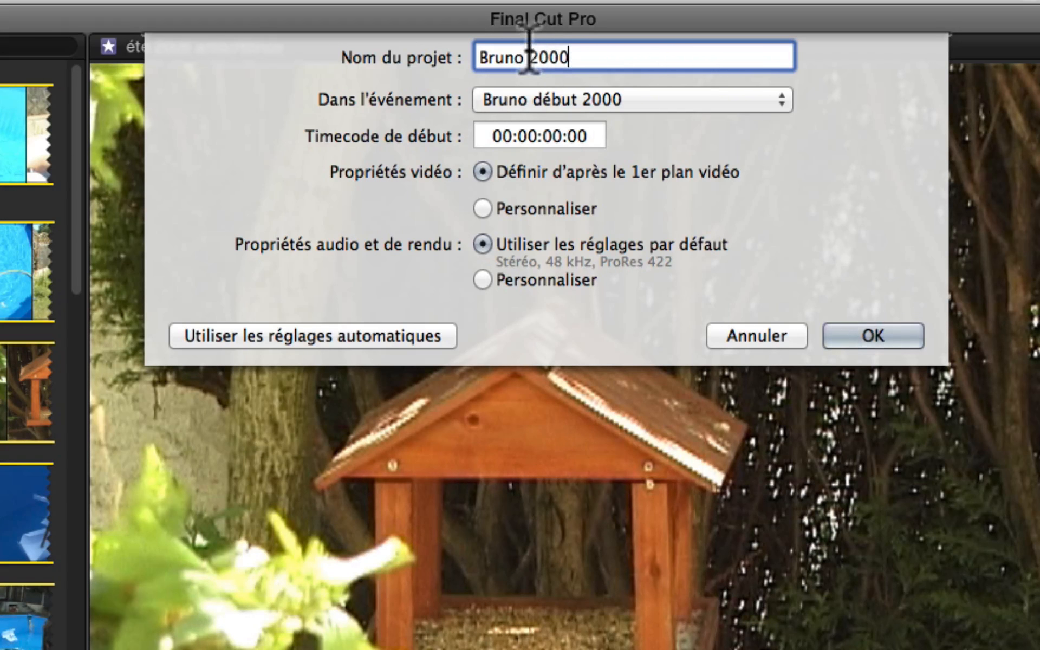
pyautogui.press('BackSpace')
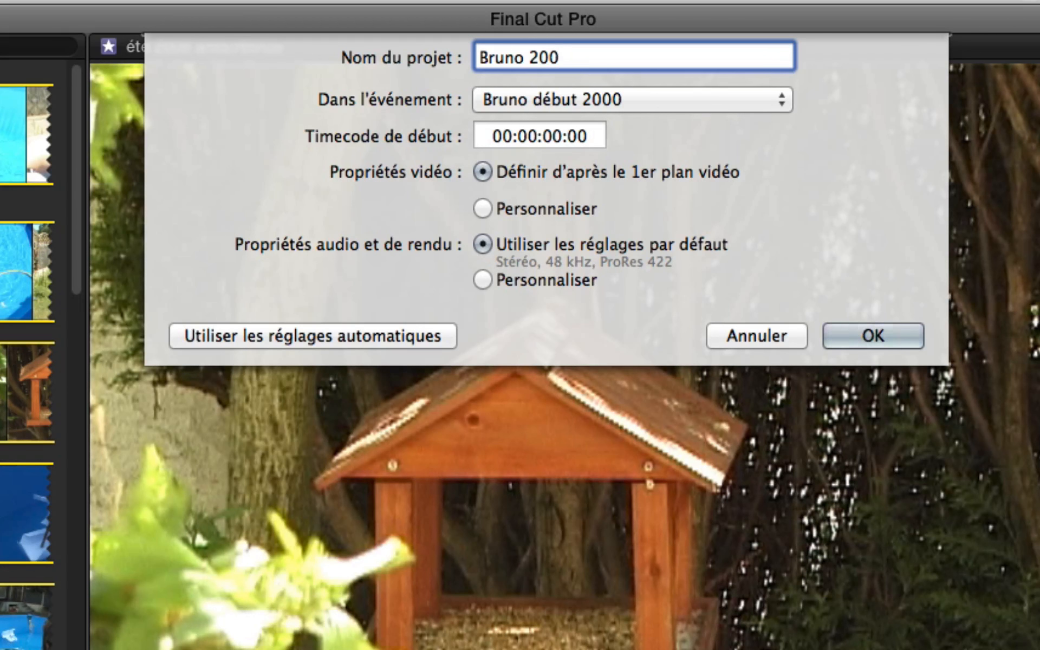
pyautogui.write('3-2004')
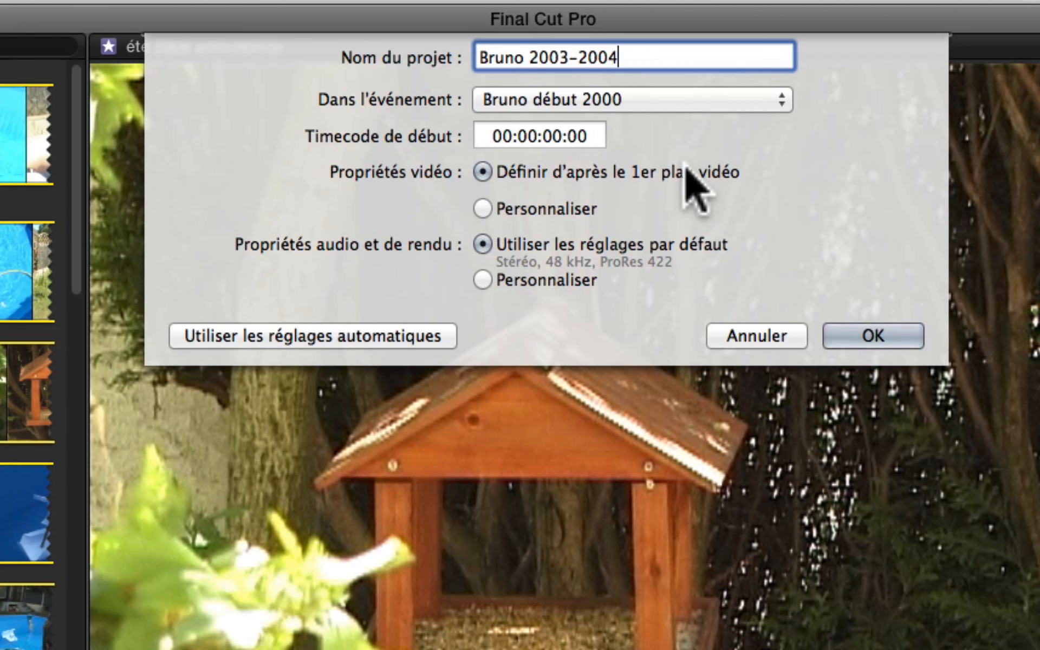
# Customize the project's video properties to 720p HD, 1280x720 at 25p, and create the project.
pyautogui.click(482, 208)
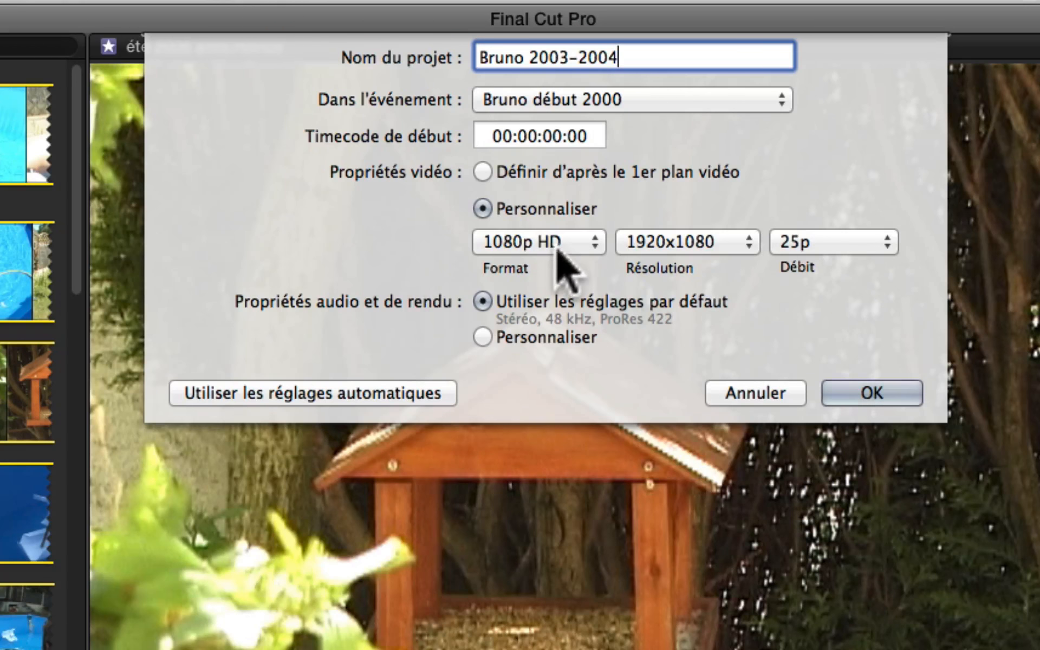
pyautogui.click(562, 244)
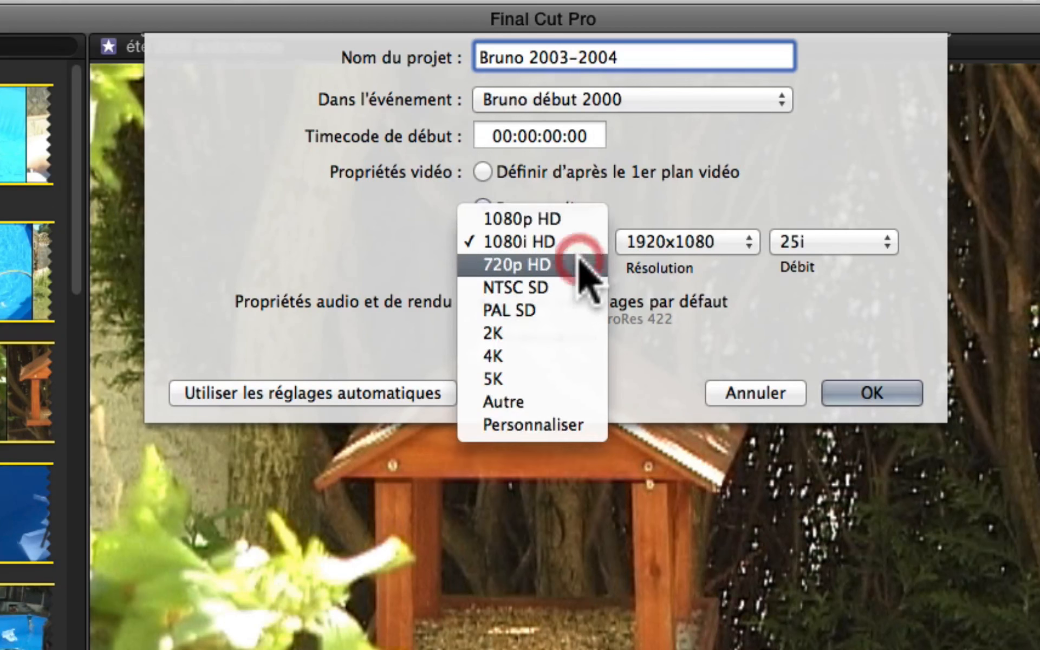
pyautogui.click(575, 259)
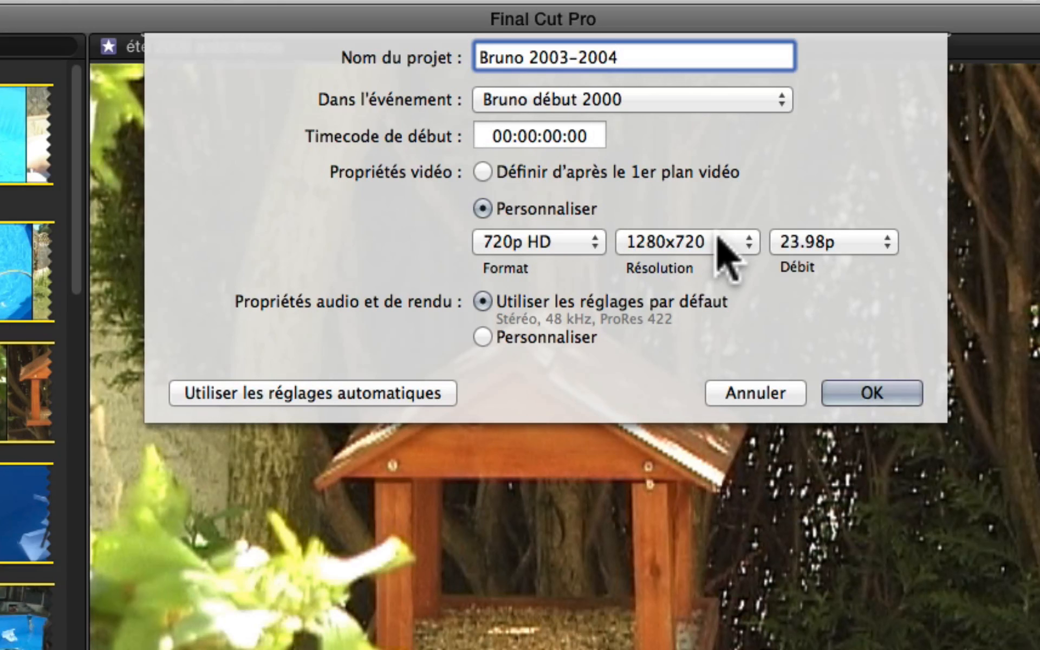
pyautogui.click(858, 244)
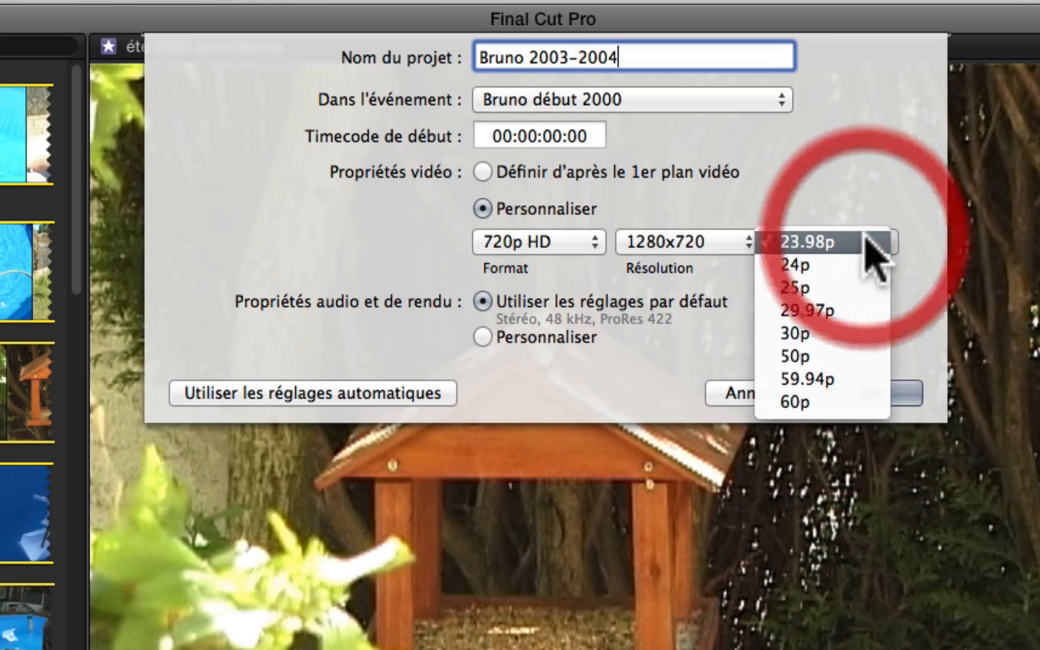
pyautogui.click(853, 286)
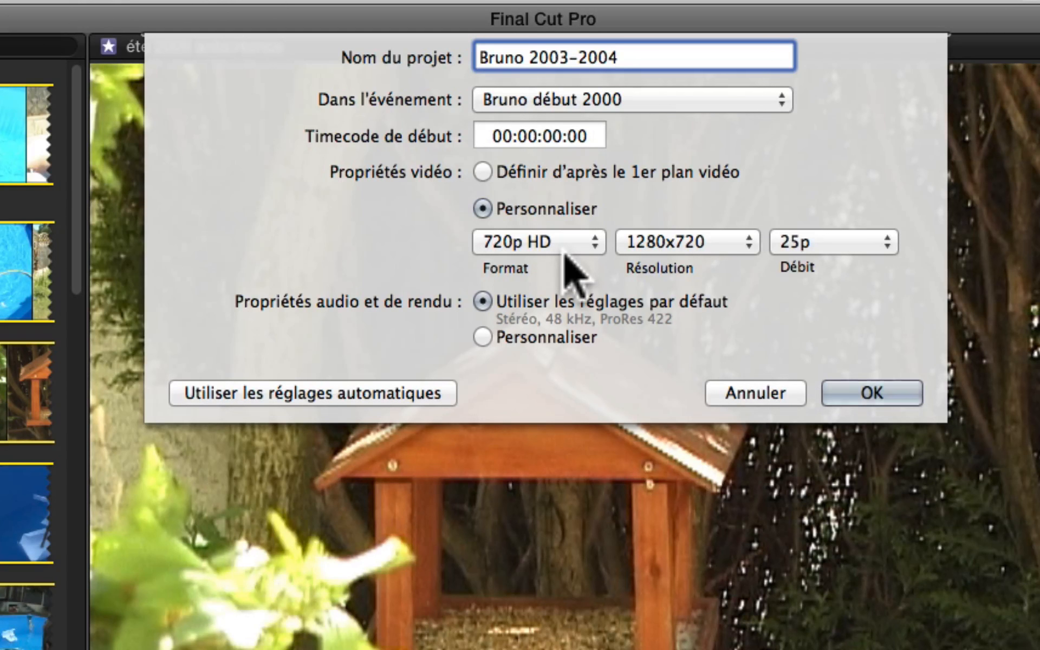
pyautogui.click(873, 405)
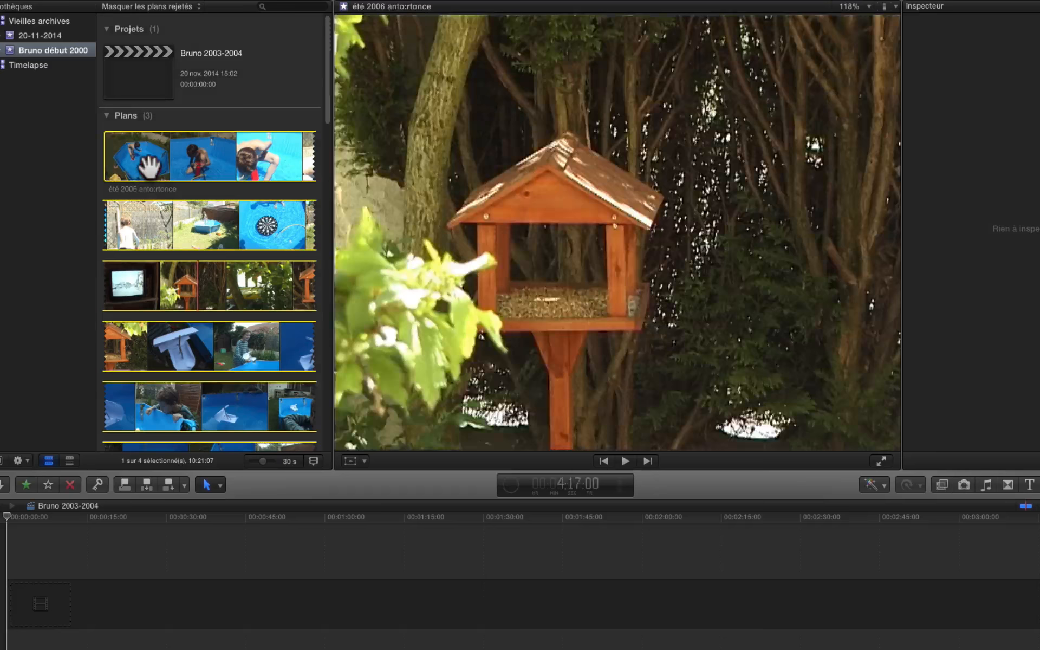
# Mark a birdhouse range of about 02:19 in the été 2006 anto:rtonce clip and append it to the empty timeline.
pyautogui.click(148, 162)
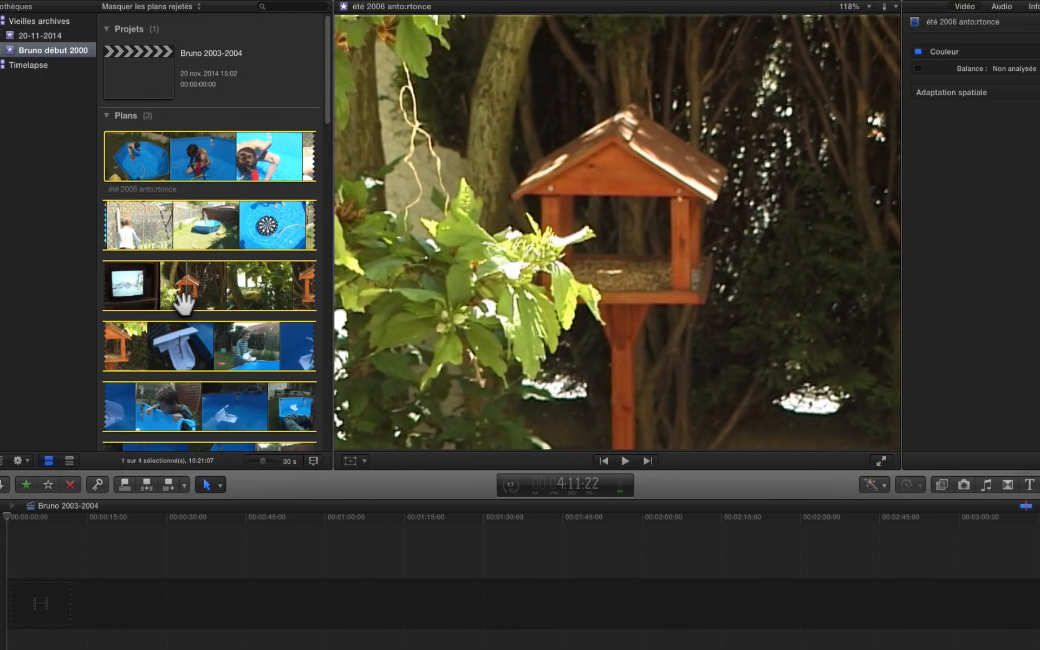
pyautogui.click(184, 303)
pyautogui.press('space')
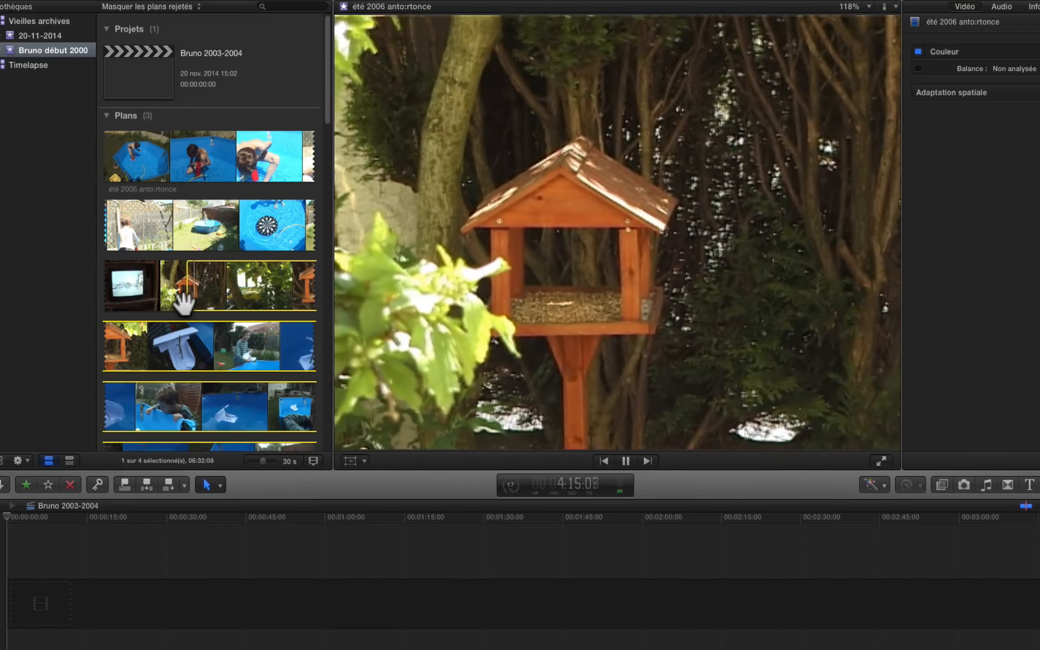
pyautogui.press('space')
pyautogui.press('space')
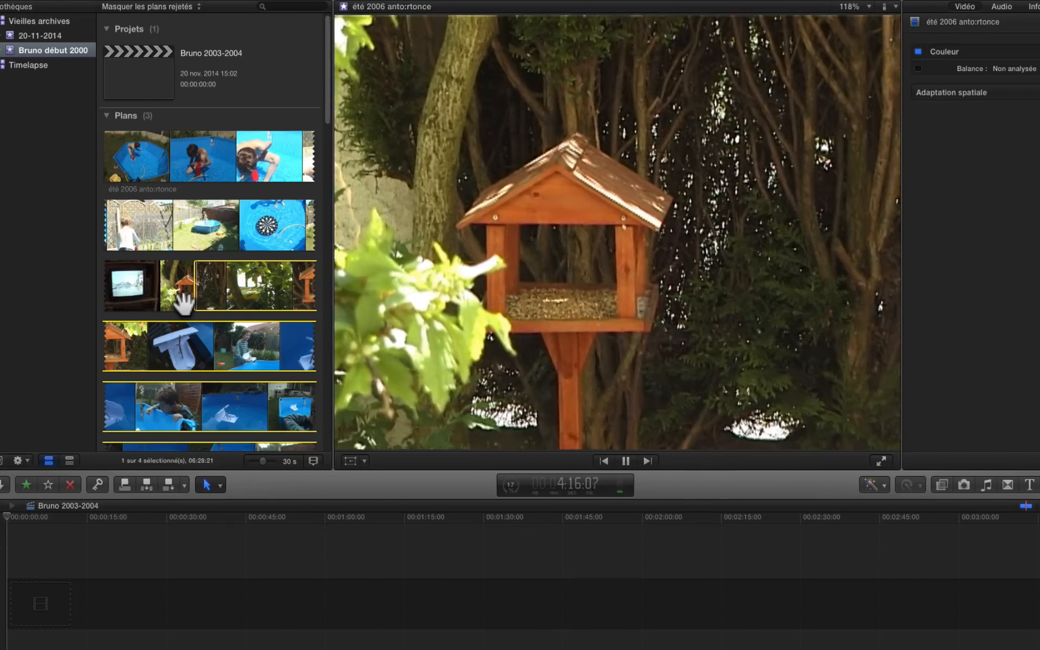
pyautogui.press('i')
pyautogui.press('o')
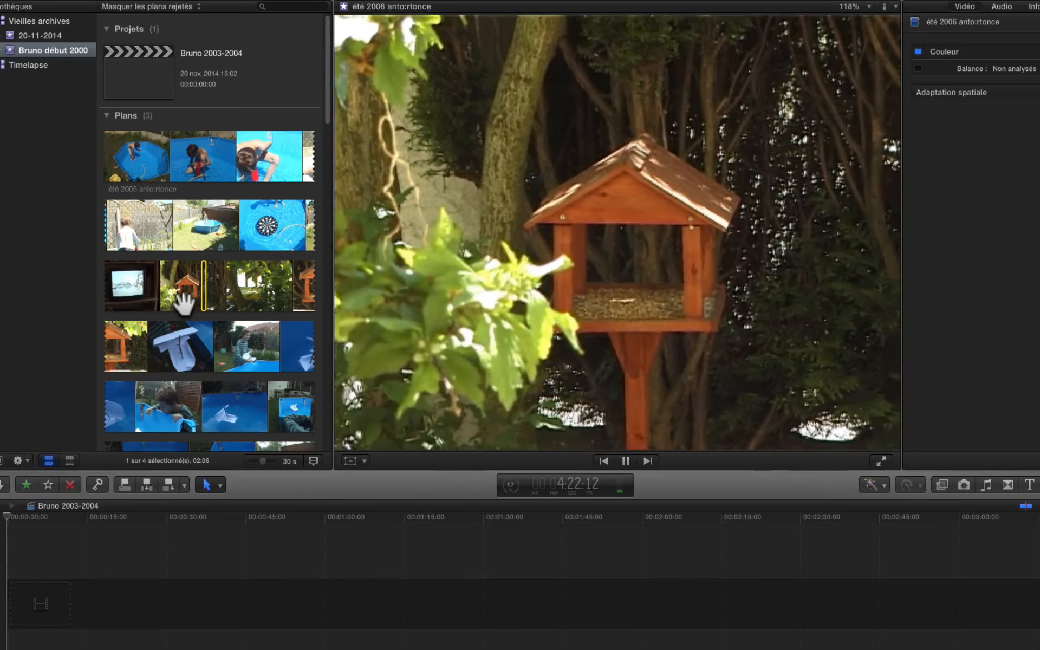
pyautogui.press('space')
pyautogui.press('space')
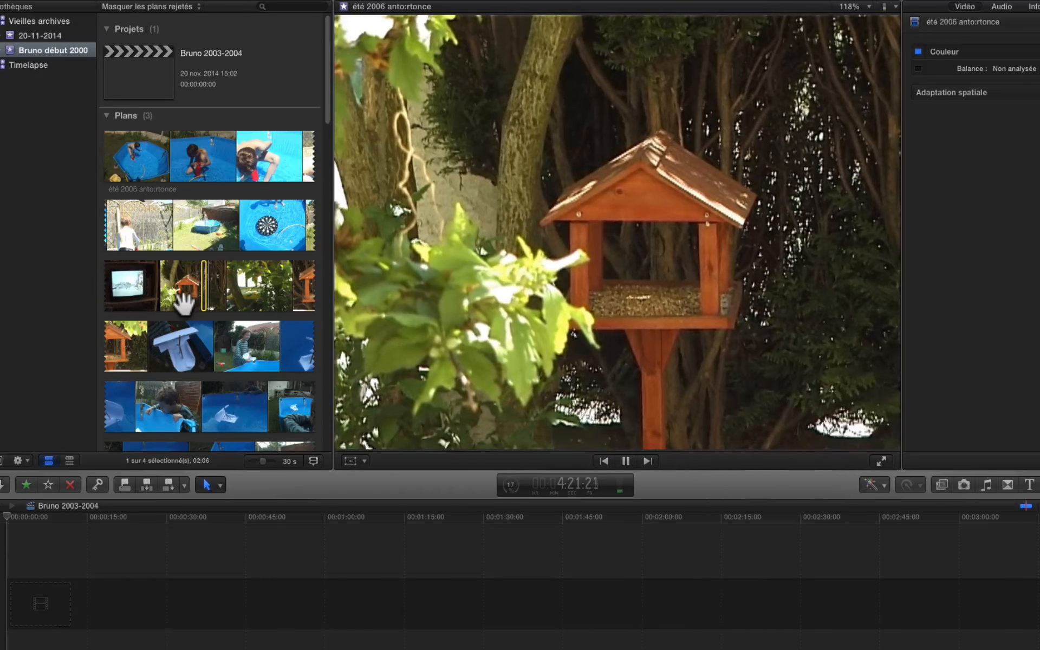
pyautogui.press('e')
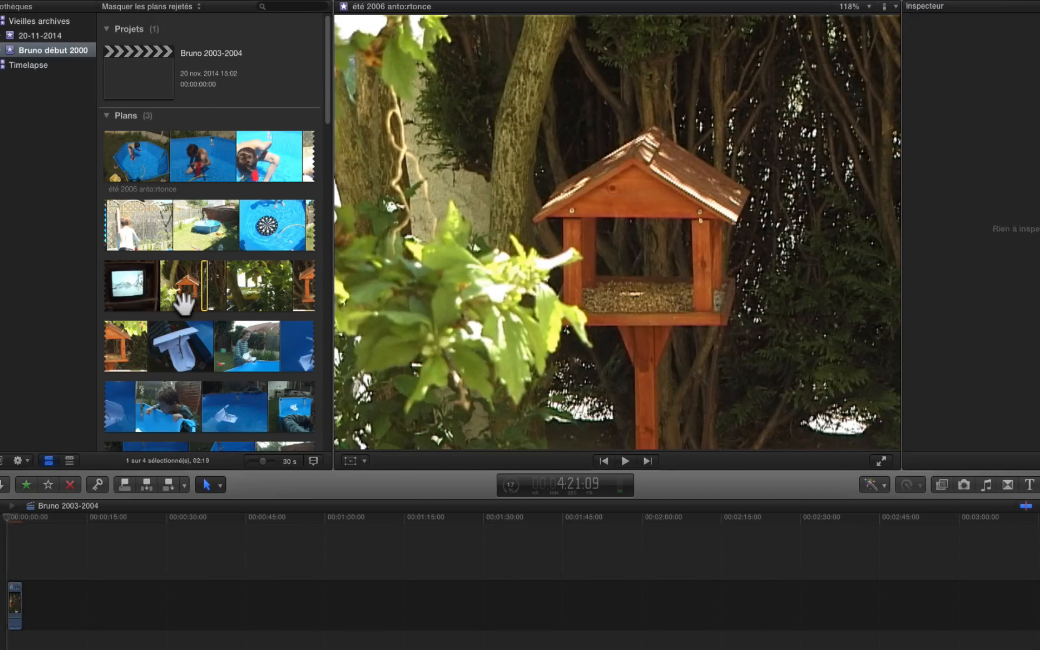
# Expand the browser filmstrips to 5 s per thumbnail and zoom the timeline in on its first clip.
pyautogui.press('super+equal')
pyautogui.press('super+equal')
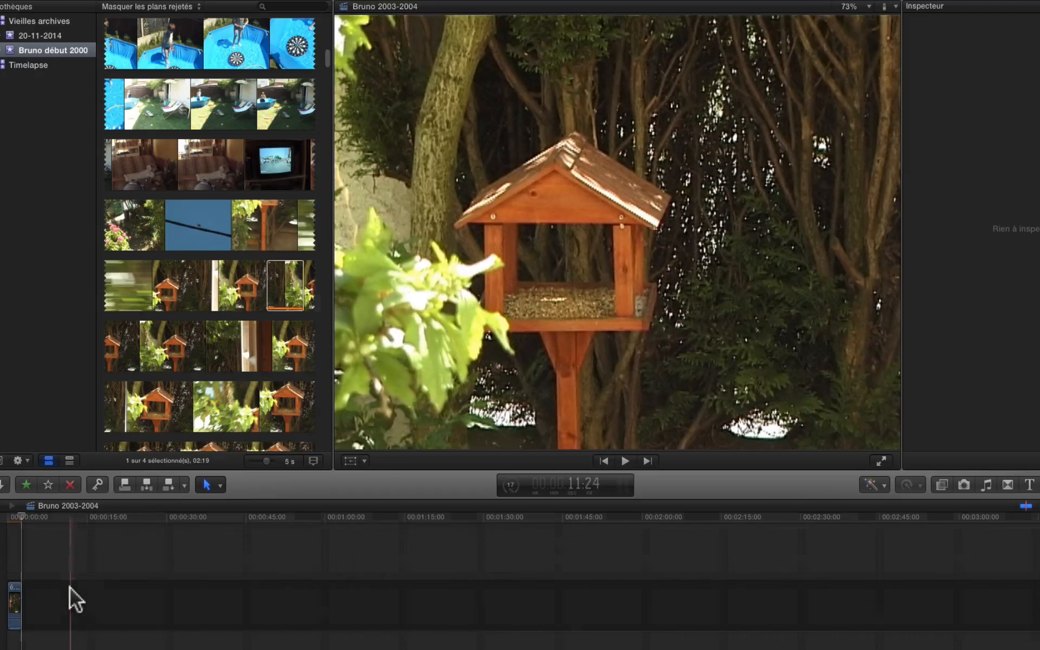
pyautogui.click(70, 588)
pyautogui.press('super+equal')
pyautogui.press('super+equal')
pyautogui.press('super+equal')
pyautogui.press('super+equal')
pyautogui.press('super+equal')
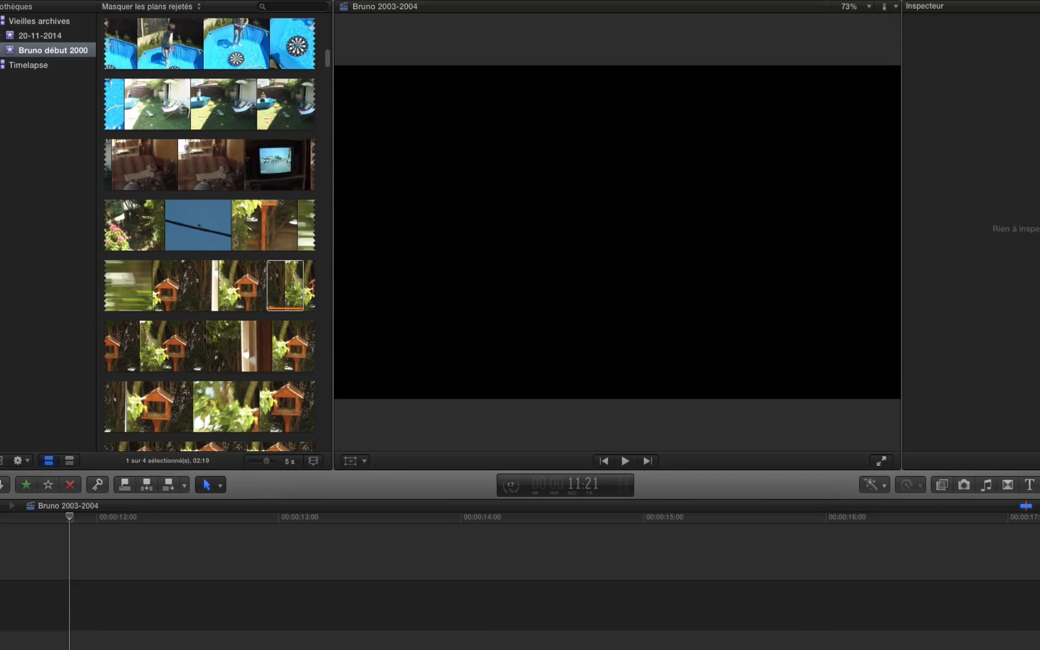
pyautogui.hscroll(-10, 241, 548)
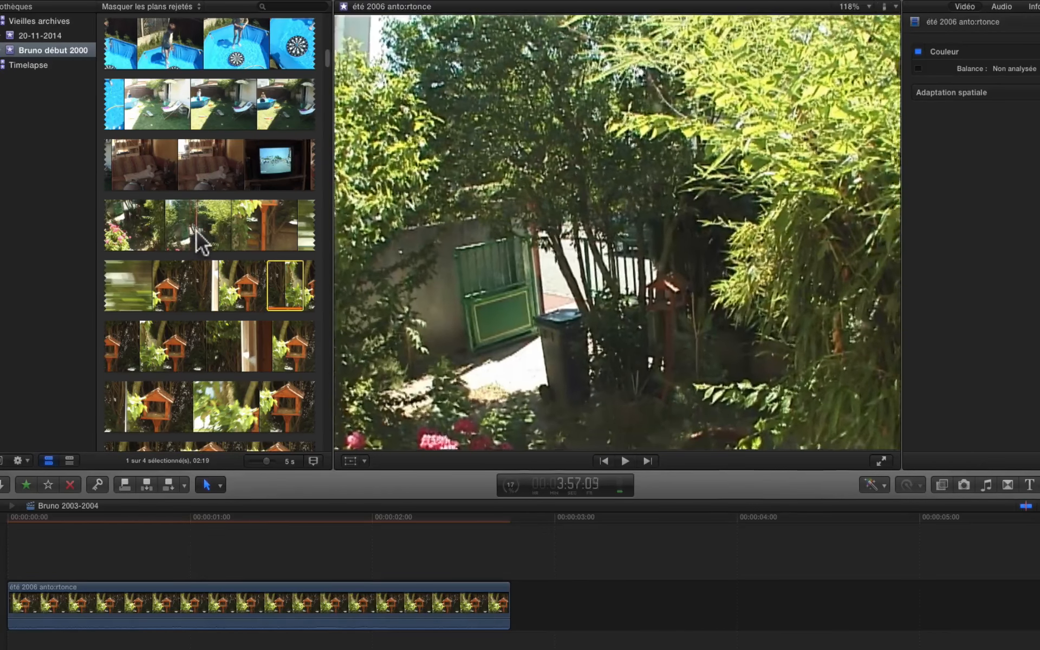
# Mark a range of about 02:13 ending on the garden gate in the same source clip and append it after the birdhouse shot.
pyautogui.press('i')
pyautogui.press('space')
pyautogui.press('space')
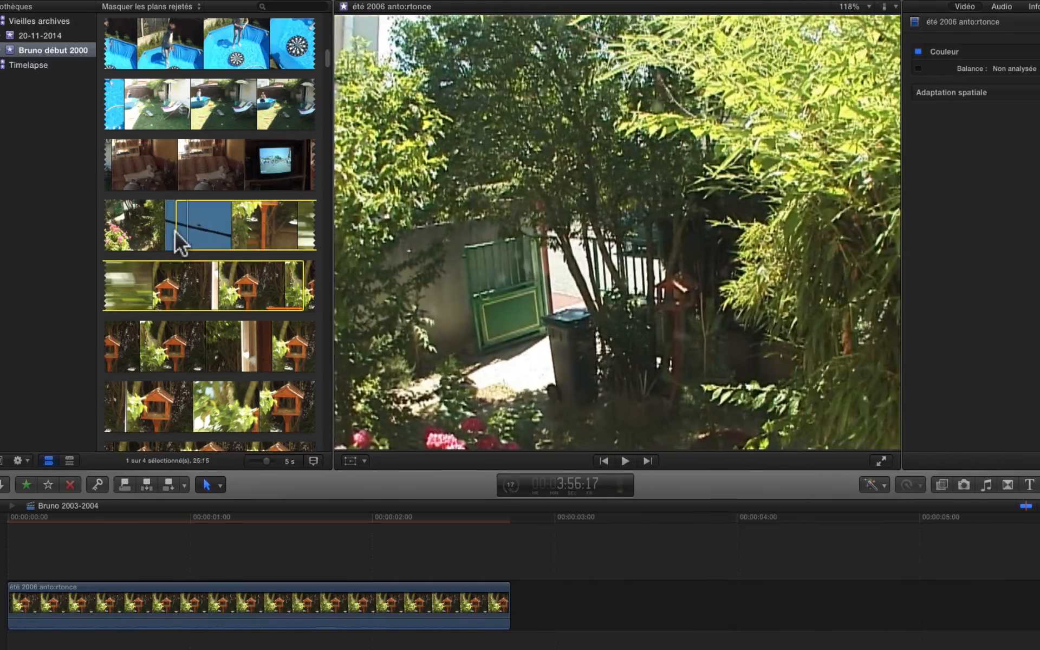
pyautogui.press('o')
pyautogui.press('j')
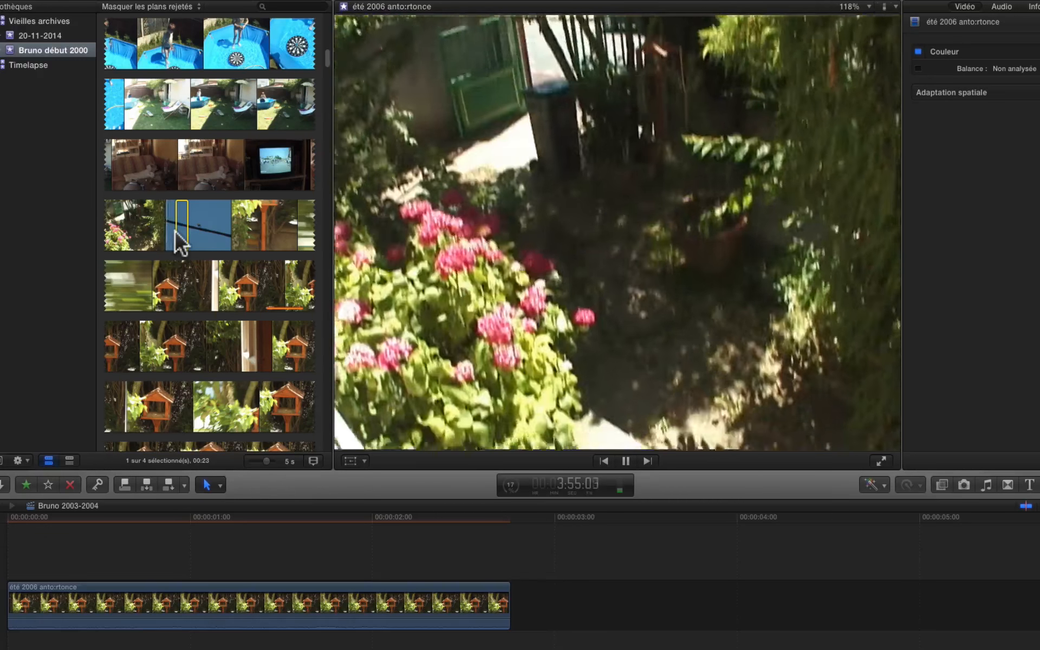
pyautogui.press('space')
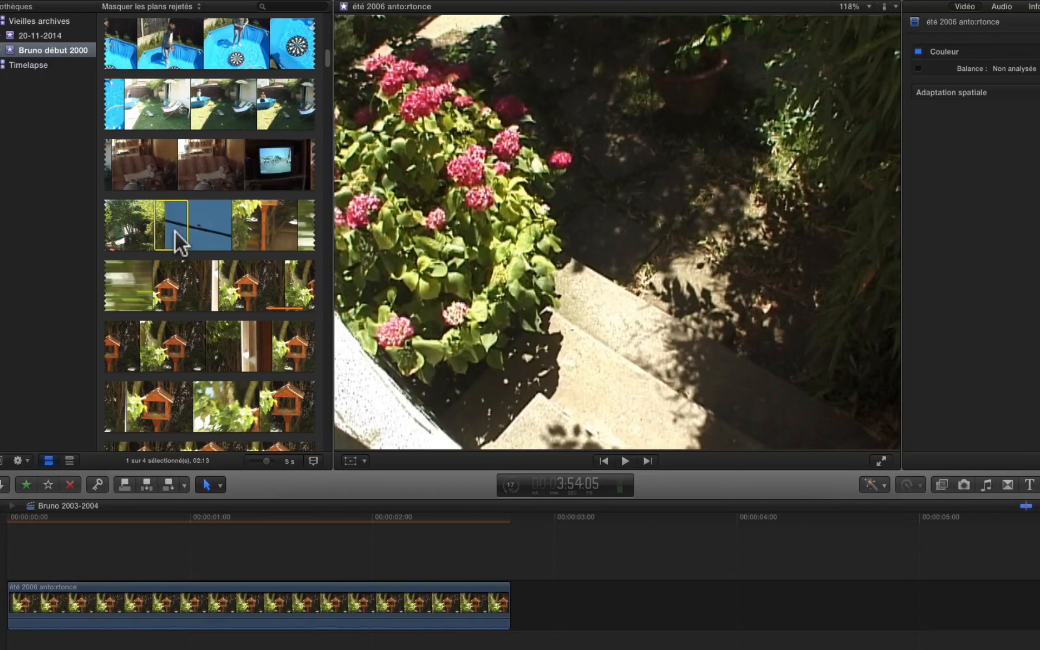
pyautogui.press('e')
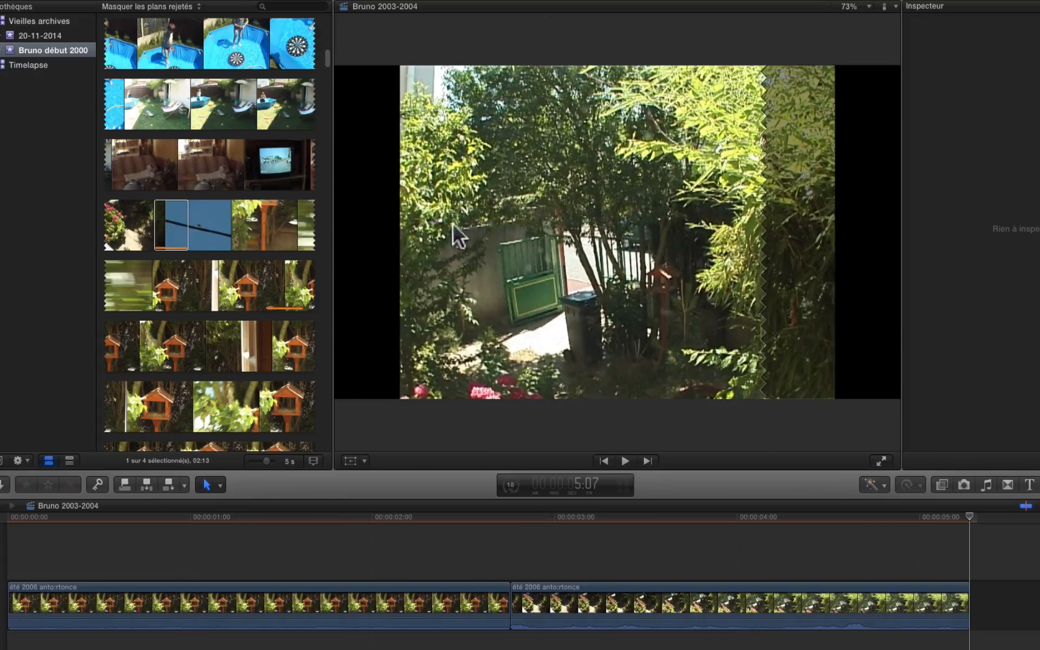
# Play back the edited sequence and place the playhead at 5:03, near the end of the second clip.
pyautogui.moveTo(193, 516); pyautogui.dragTo(102, 517)
pyautogui.press('space')
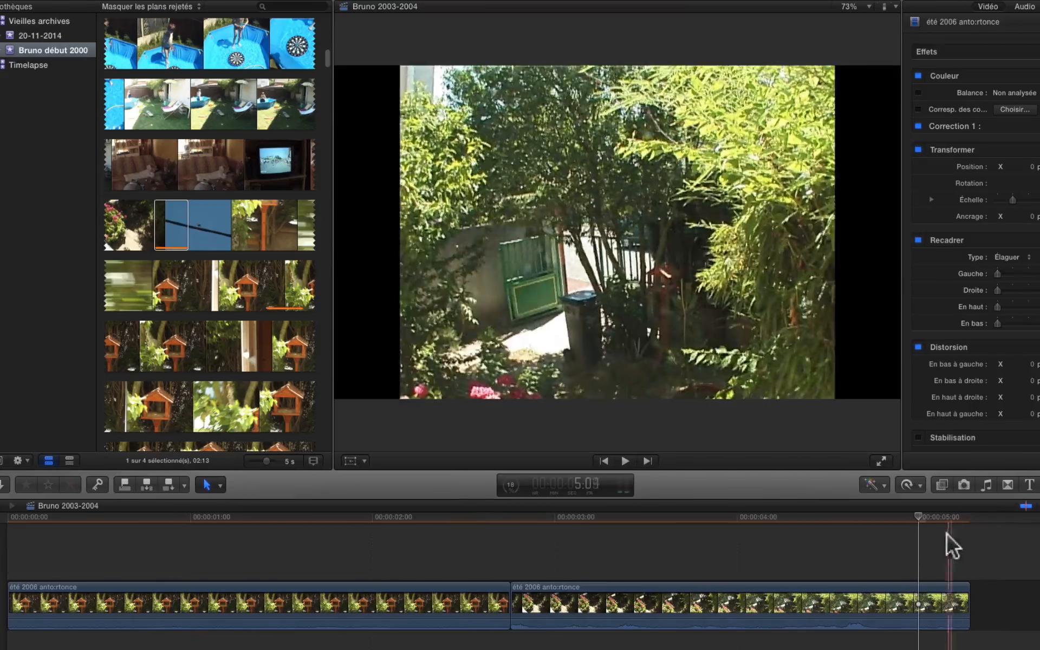
pyautogui.click(944, 518)
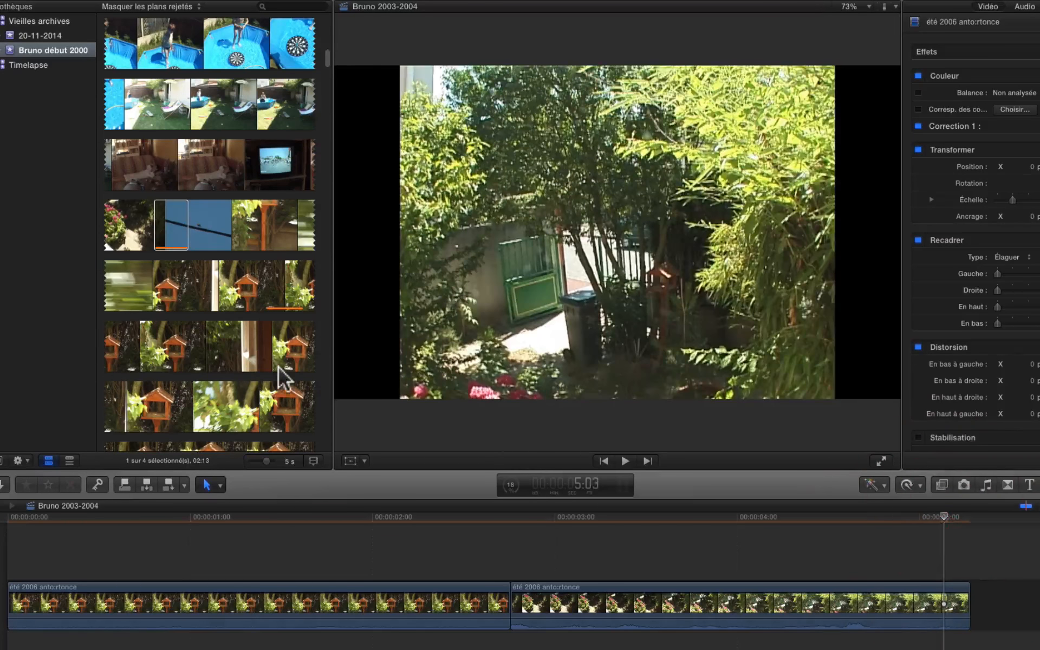
# Mark a range of about 11:22 in the été 2006 anto:rtonce clip, from the boy in the striped shirt to the paper model beside the pool.
pyautogui.scroll(-10, 278, 368)
pyautogui.scroll(-2, 281, 381)
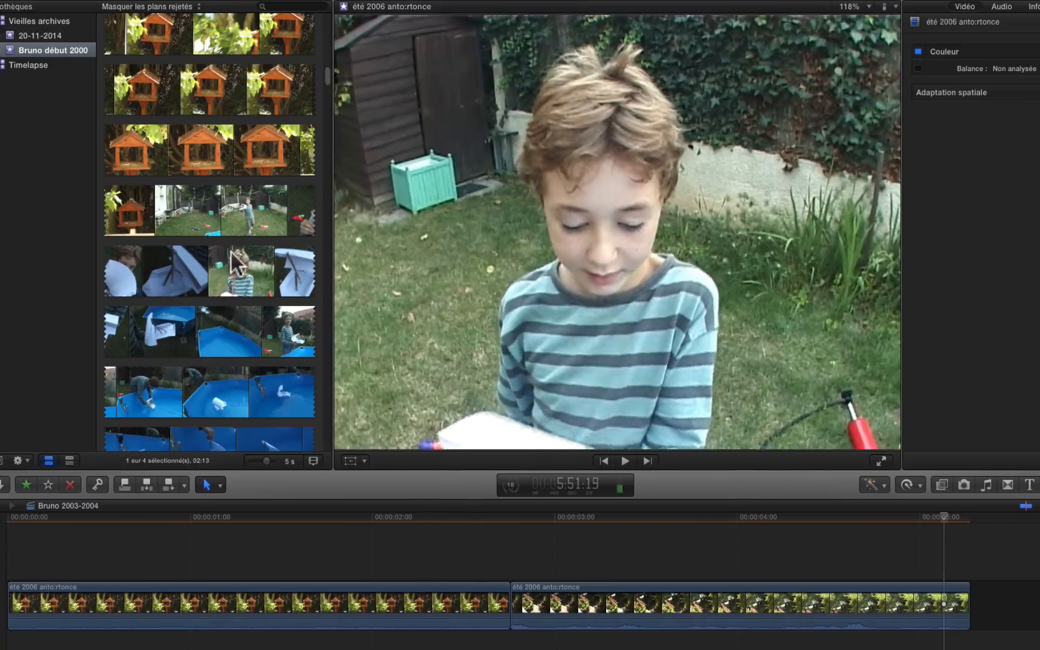
pyautogui.click(209, 274)
pyautogui.press('space')
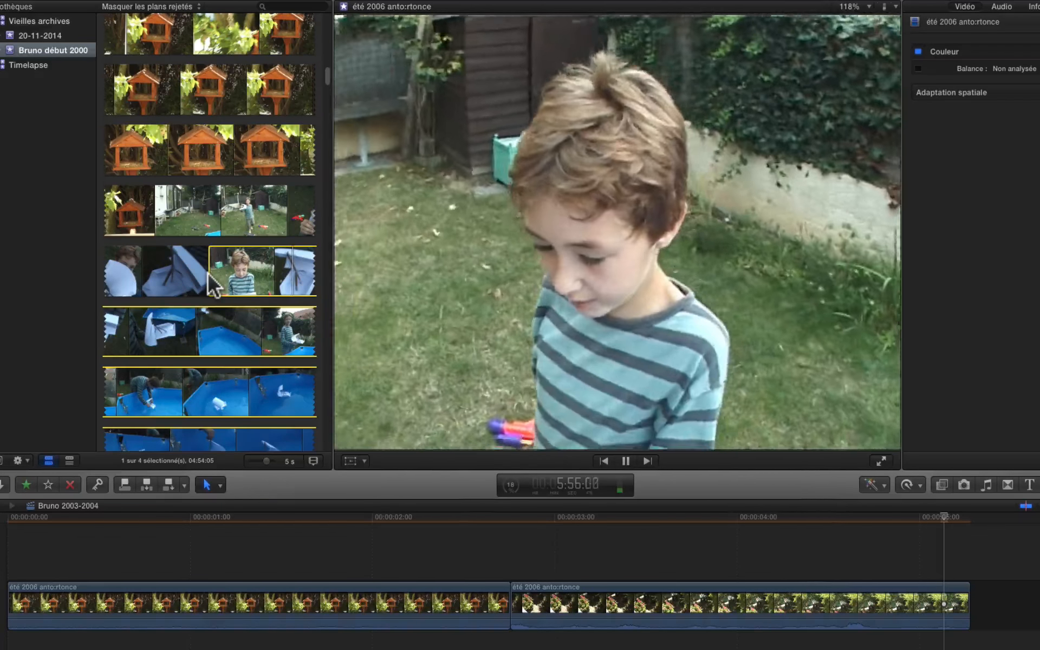
pyautogui.press('space')
pyautogui.press('space')
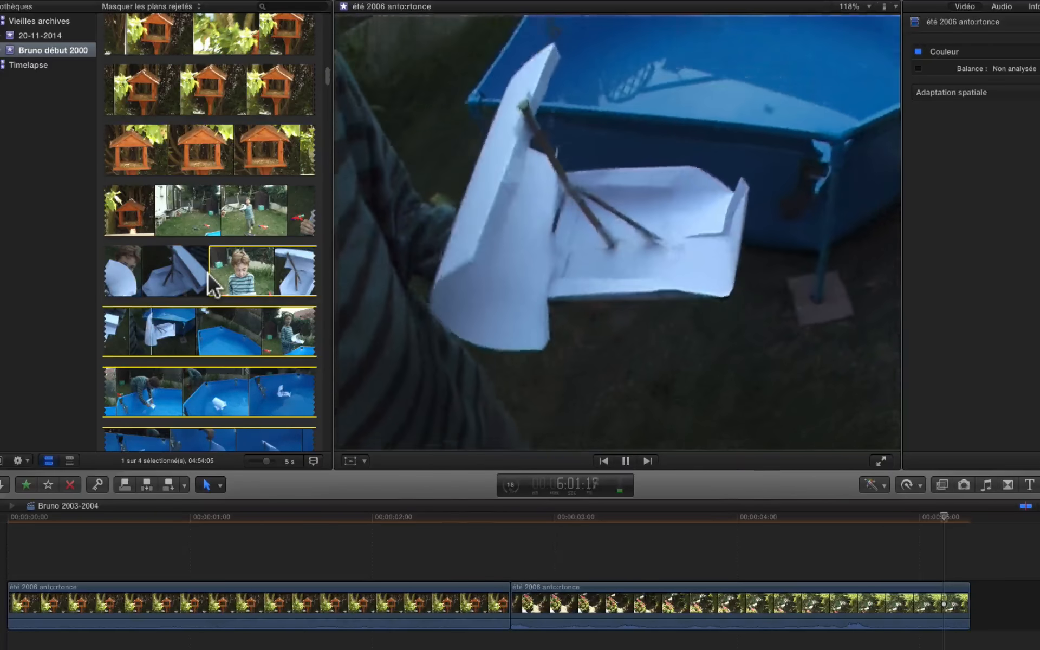
pyautogui.press('space')
pyautogui.press('Left')
pyautogui.press('Left')
pyautogui.press('Left')
pyautogui.press('Left')
pyautogui.press('Left')
pyautogui.press('Left')
pyautogui.press('Left')
pyautogui.press('Left')
pyautogui.press('o')
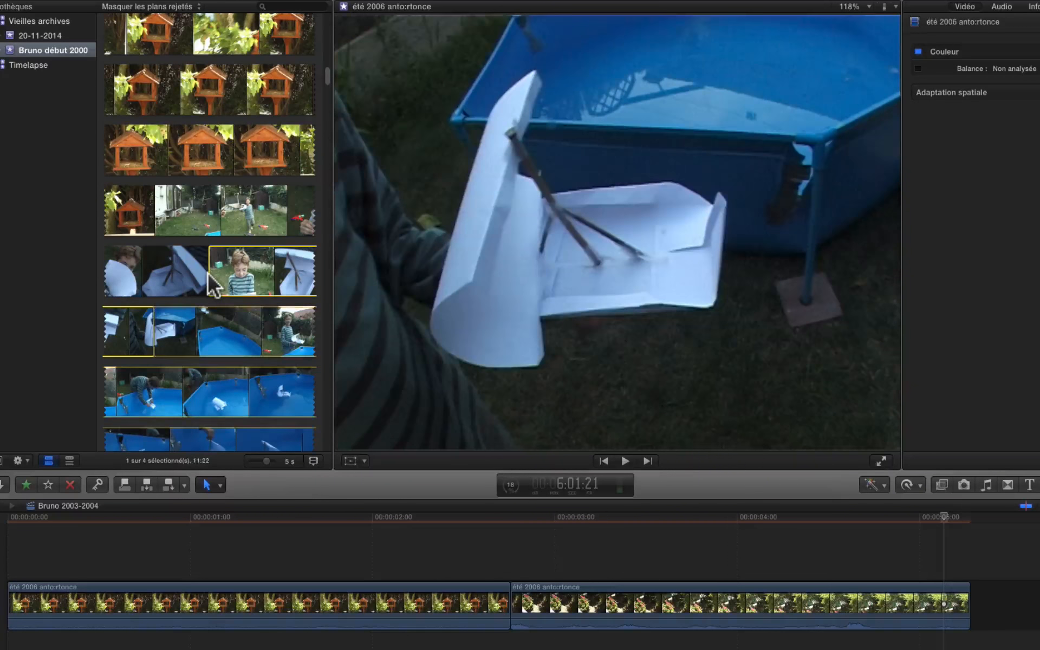
# Move the range's start later so it lasts 10:00, and append it to the timeline after the garden gate shot.
pyautogui.press('space')
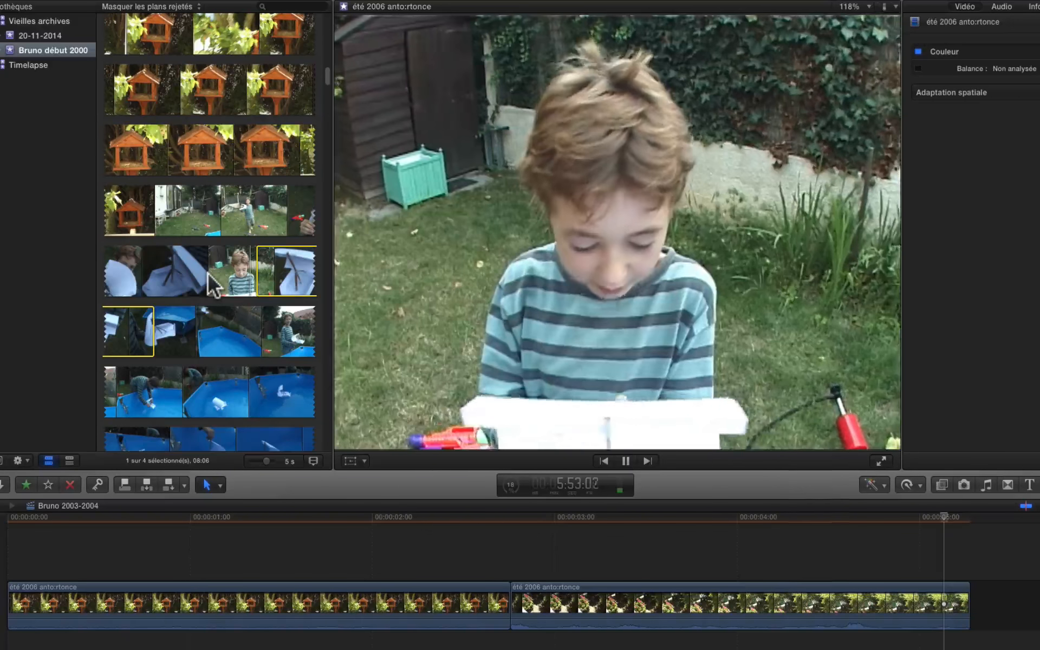
pyautogui.press('space')
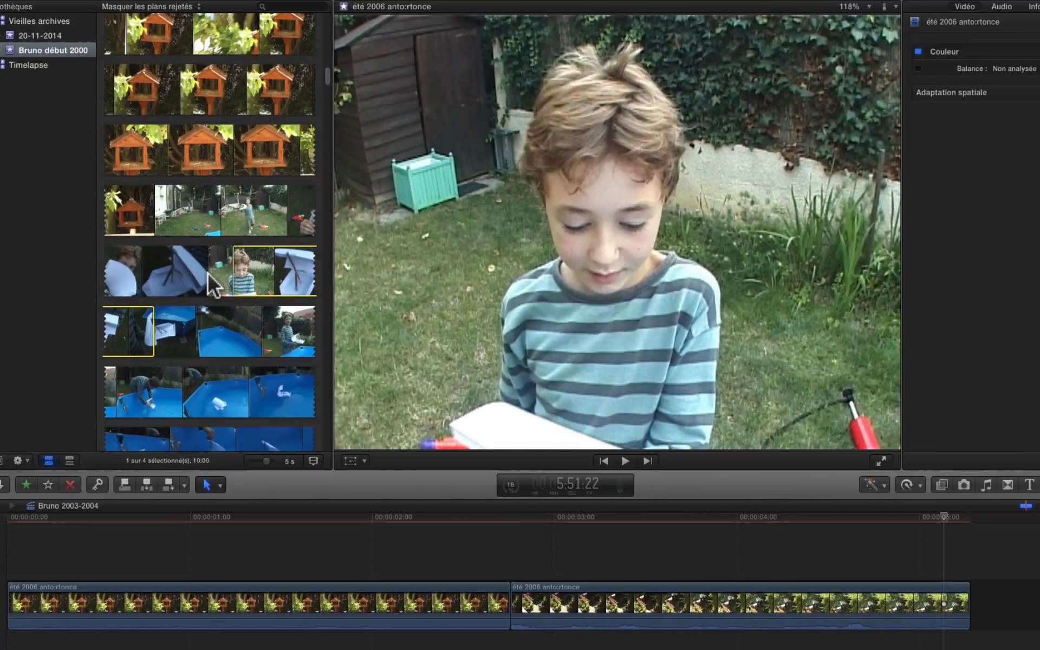
pyautogui.press('e')
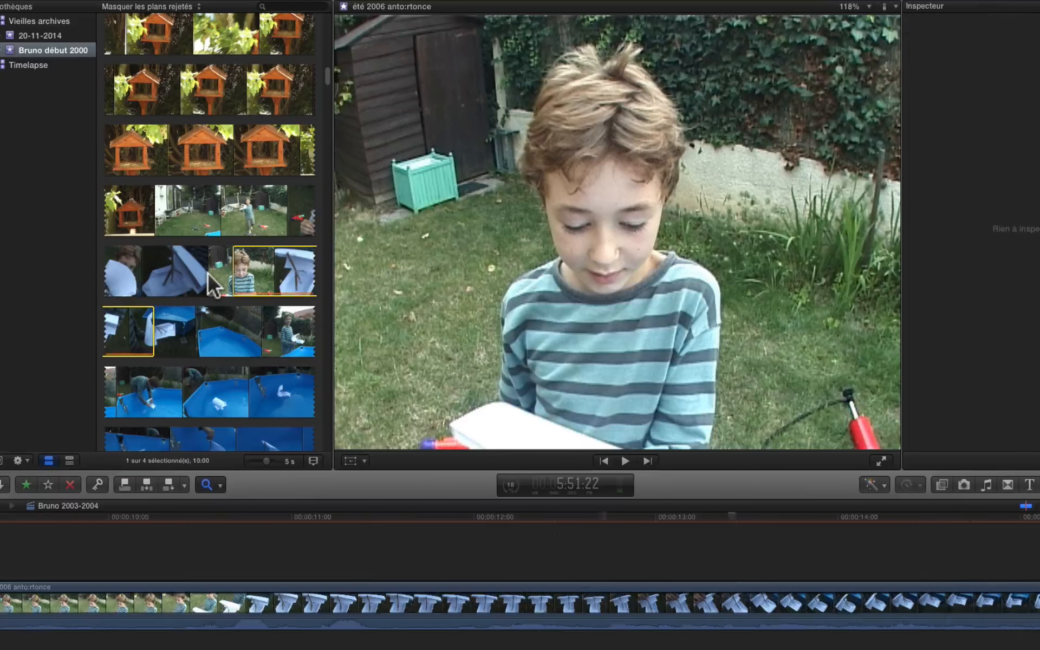
# Condense the browser filmstrips, fit the whole sequence in the timeline and play it across the first cut.
pyautogui.hotkey('shift', 'z')
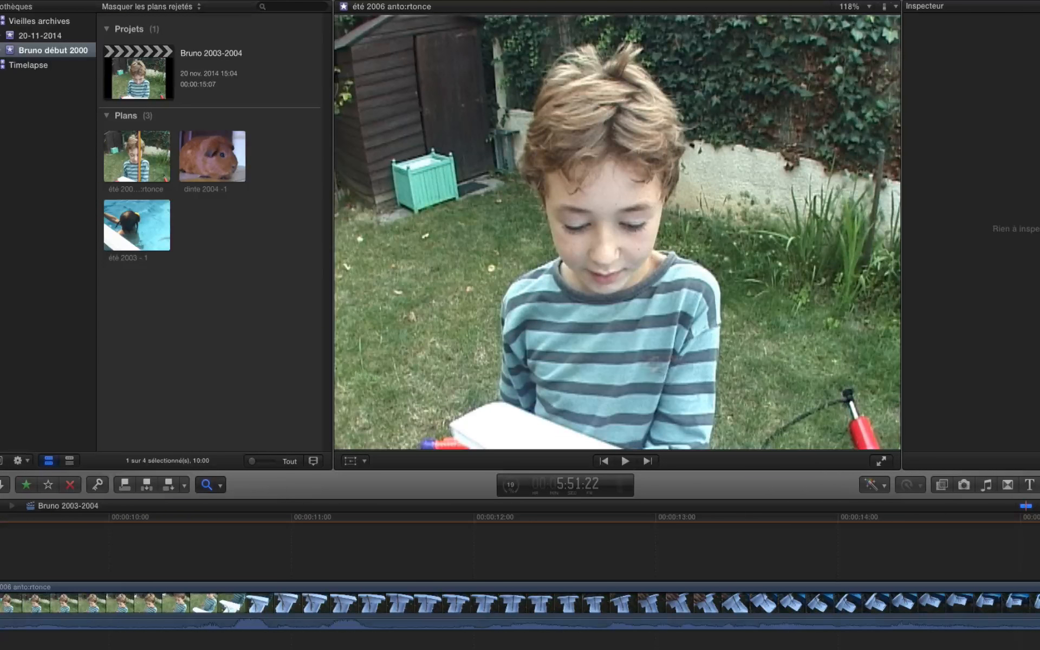
pyautogui.press('z')
pyautogui.hotkey('shift', 'z')
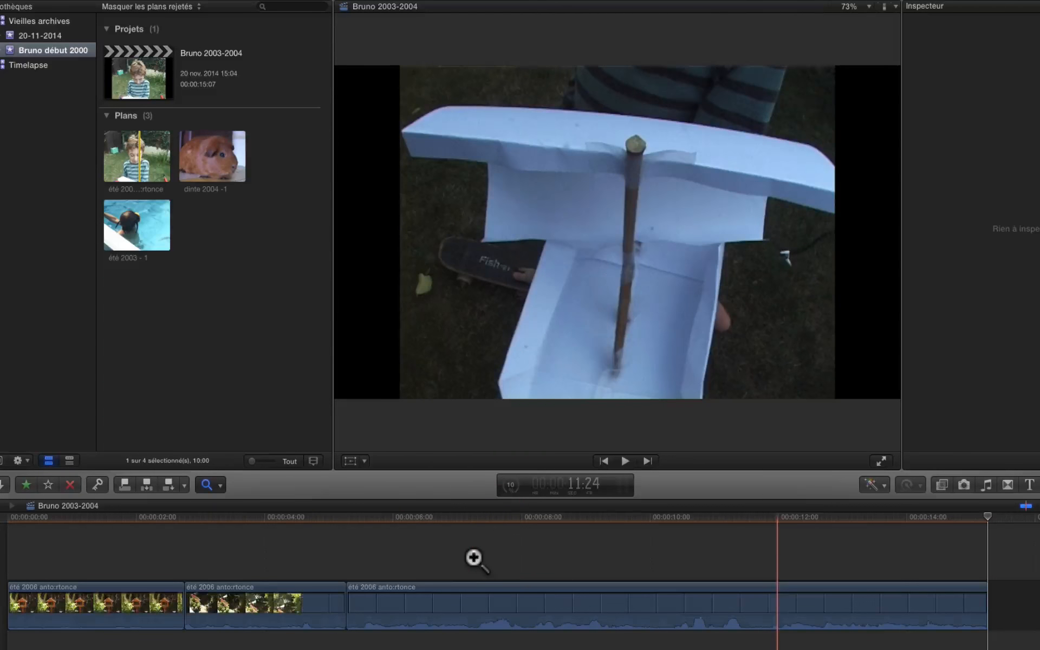
pyautogui.click(63, 523)
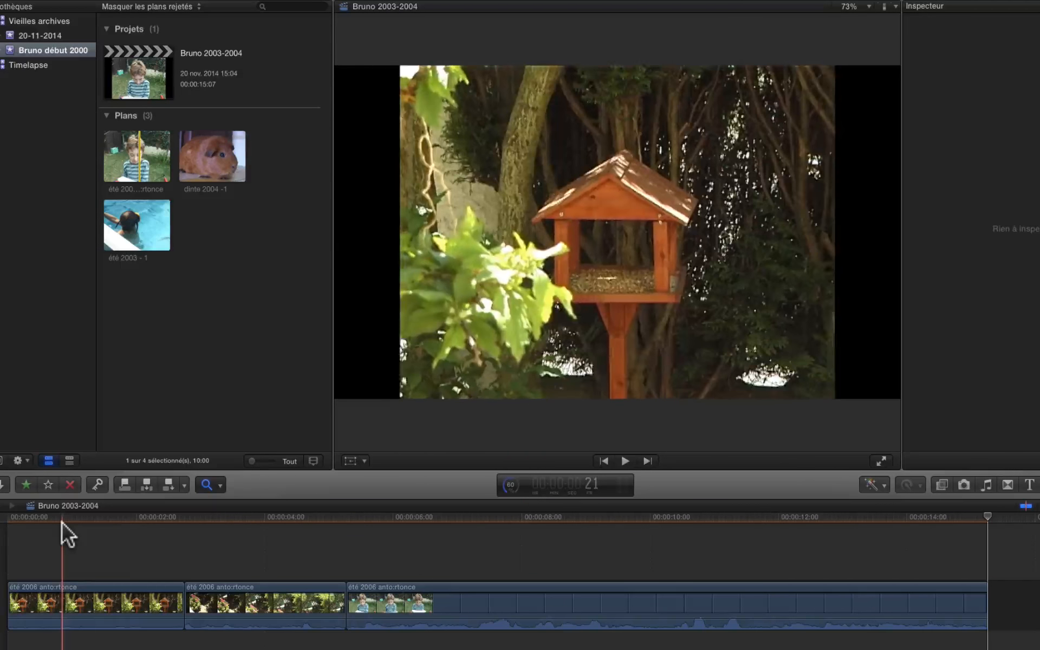
pyautogui.press('space')
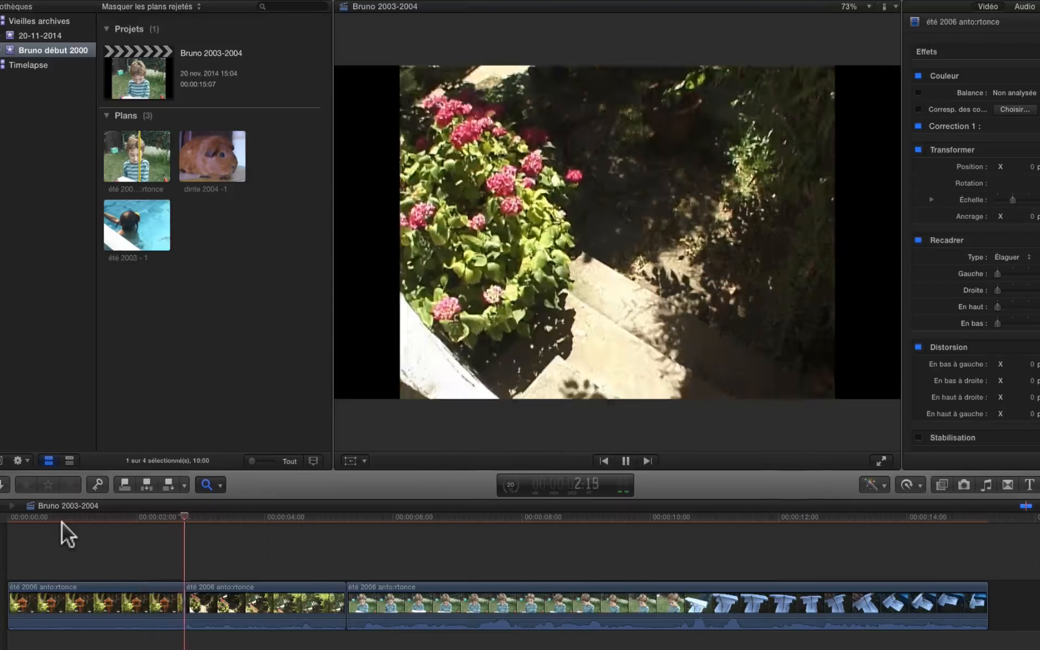
pyautogui.press('space')
# Select the birdhouse clip at the start of the timeline and enable Stabilisation on it.
pyautogui.press('a')
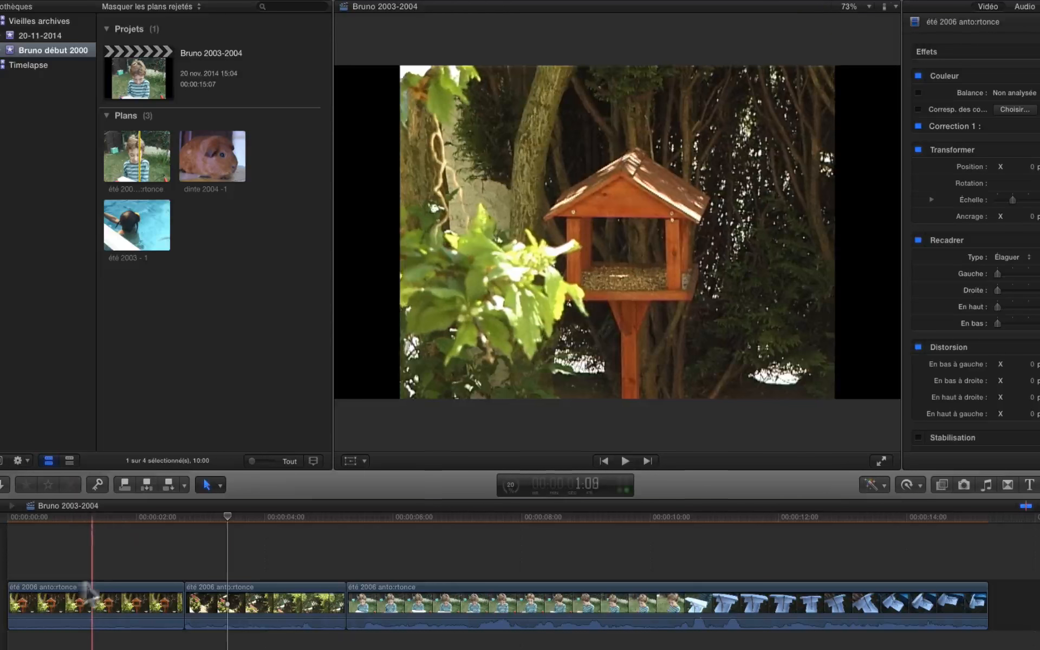
pyautogui.click(103, 607)
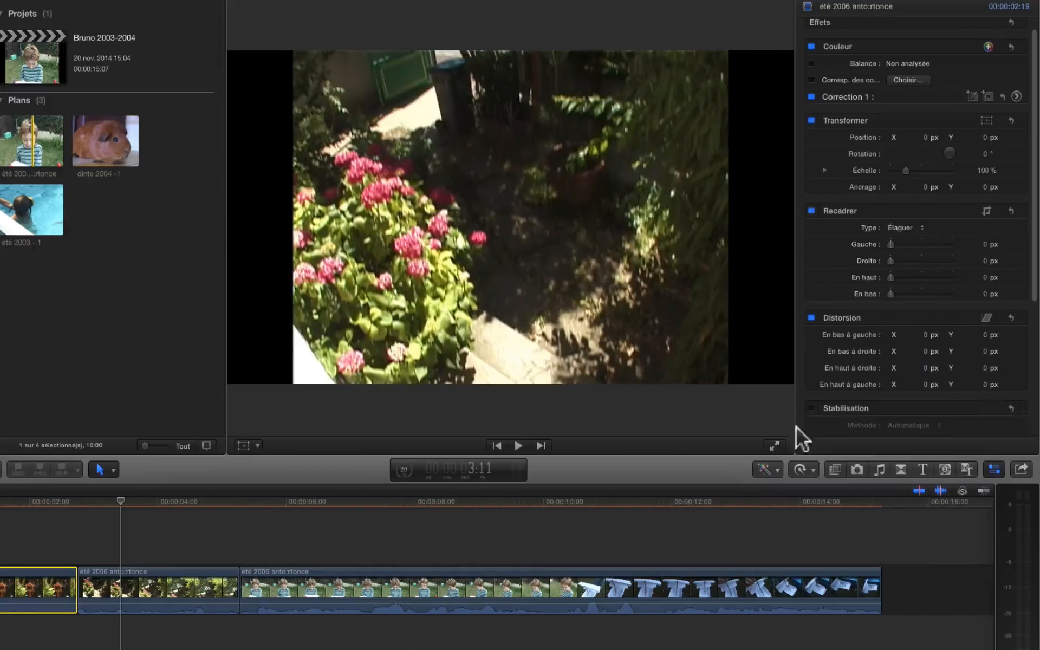
pyautogui.click(811, 408)
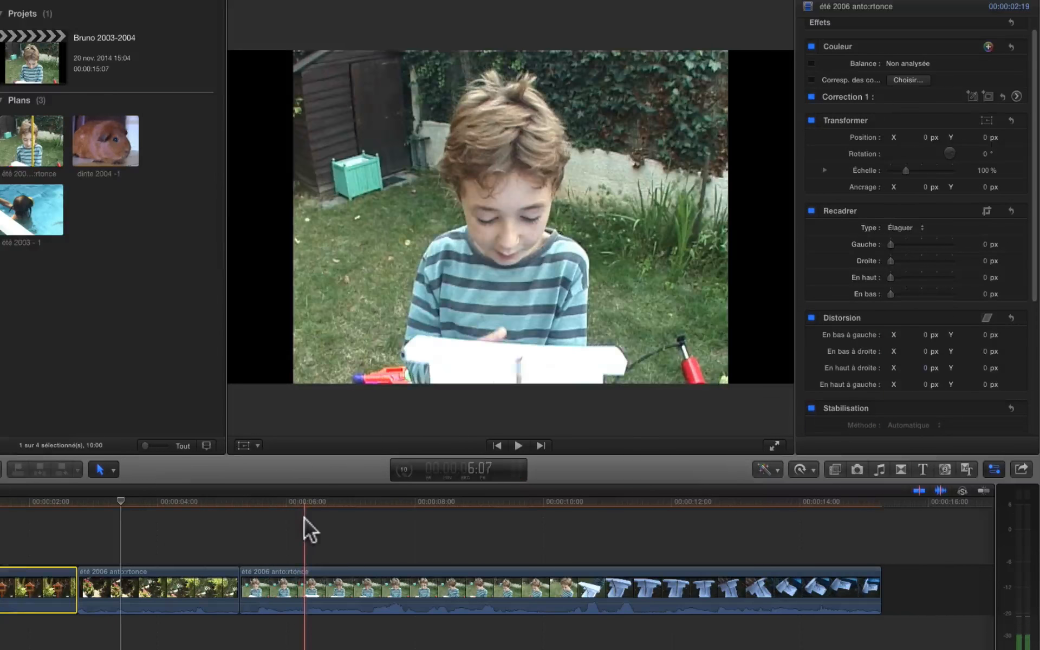
# Play part of the boy clip, turn on snapping and duplicate the clip as a connected clip directly above the original.
pyautogui.press('space')
pyautogui.press('space')
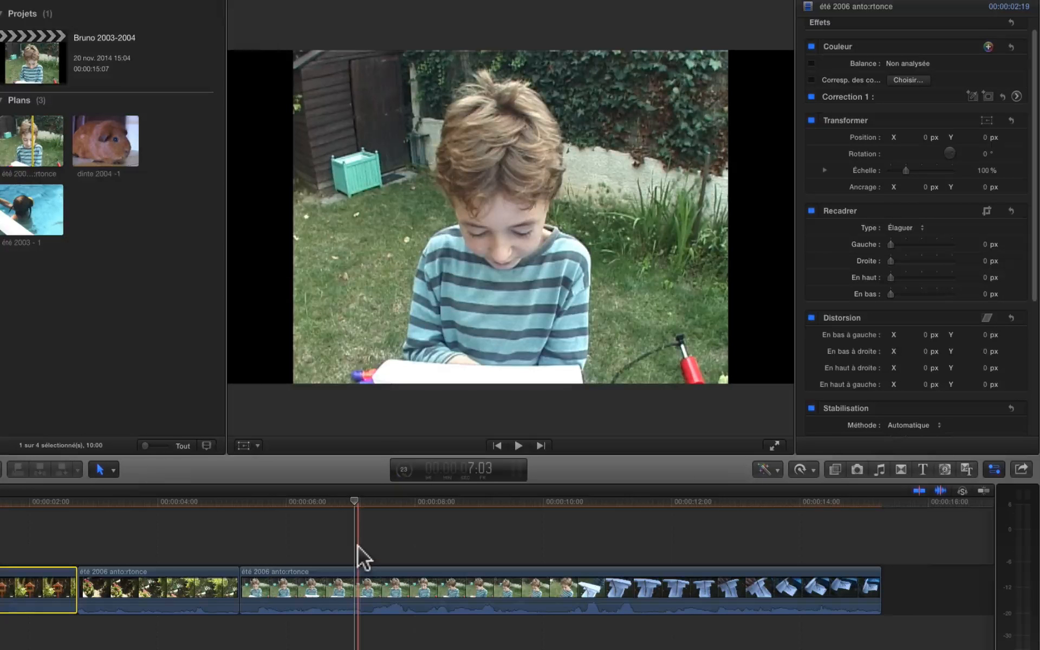
pyautogui.click(440, 586)
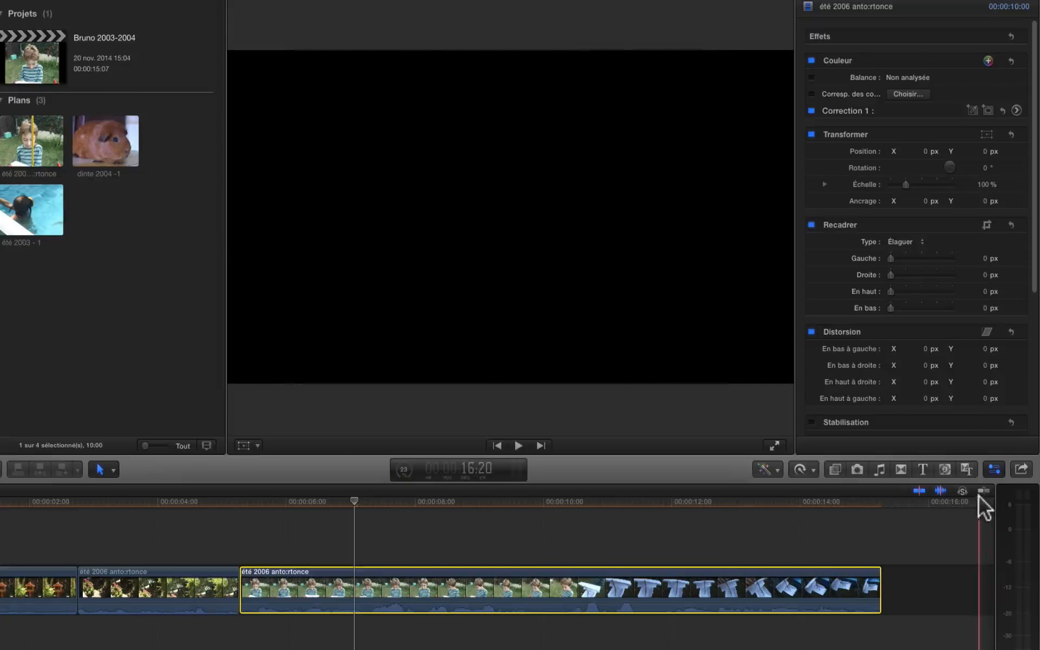
pyautogui.click(983, 492)
pyautogui.moveTo(364, 596); pyautogui.dragTo(361, 515)
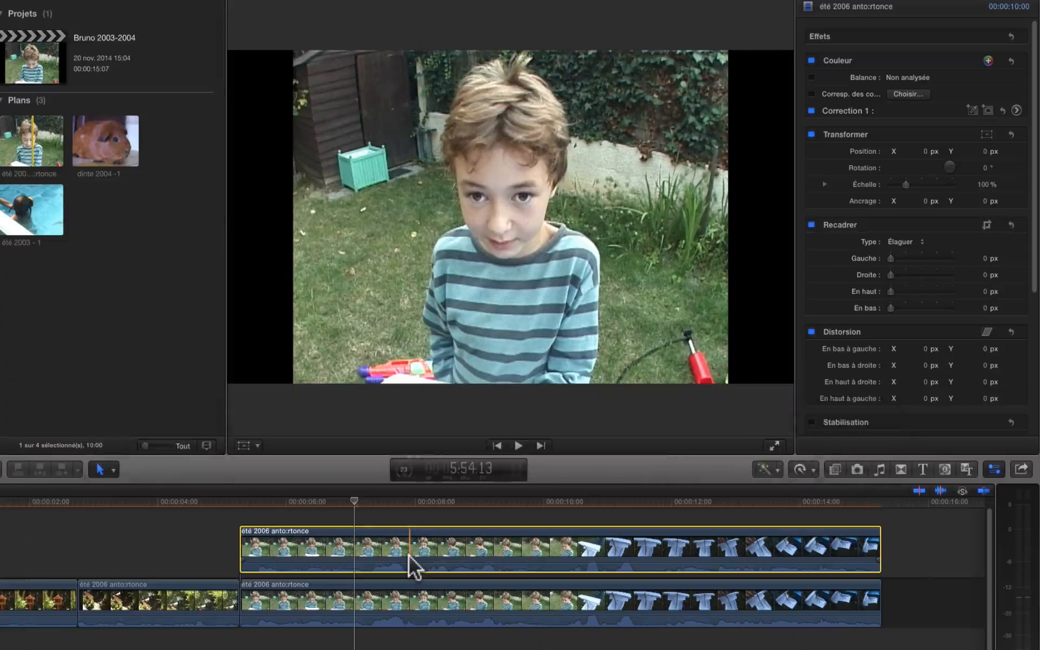
# Apply the Gaussien effect from the Flou category to the lower copy of the boy clip.
pyautogui.click(398, 600)
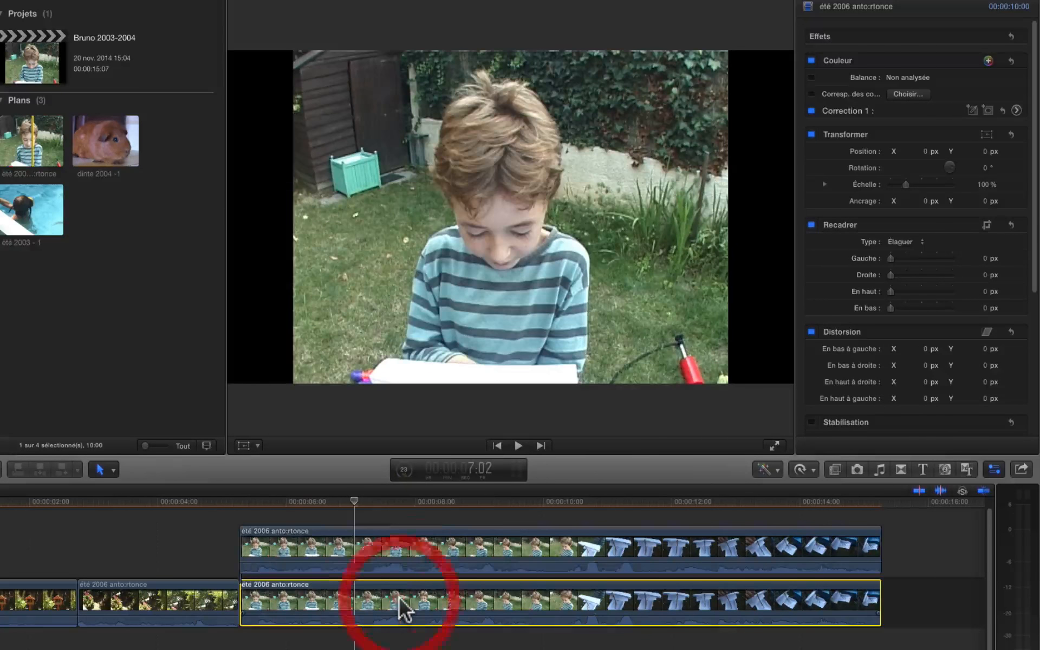
pyautogui.click(833, 469)
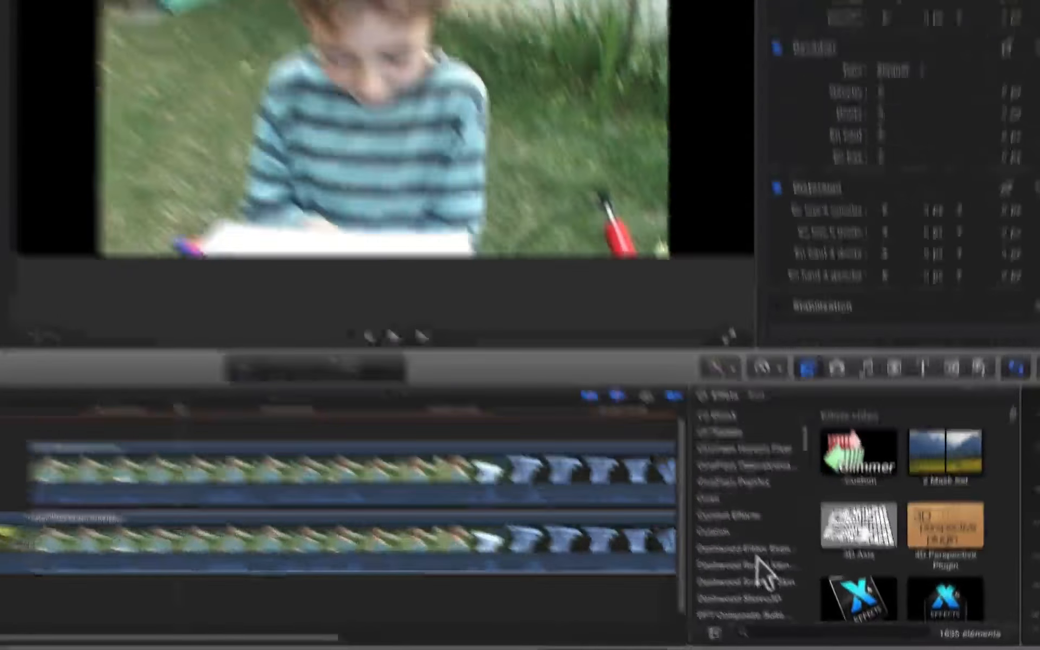
pyautogui.scroll(-5, 761, 566)
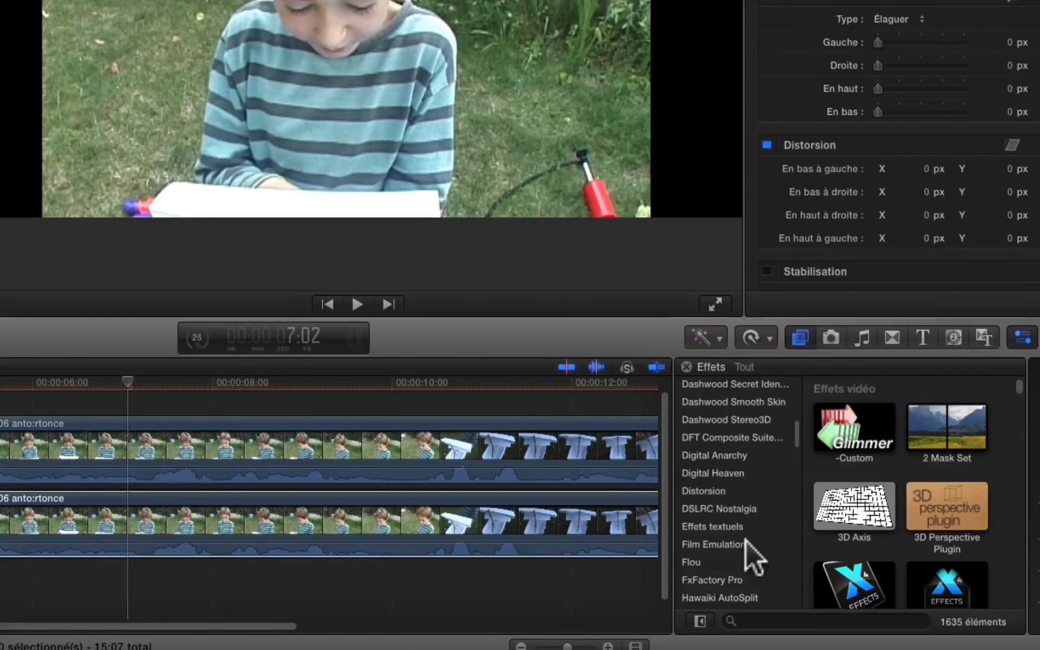
pyautogui.click(692, 562)
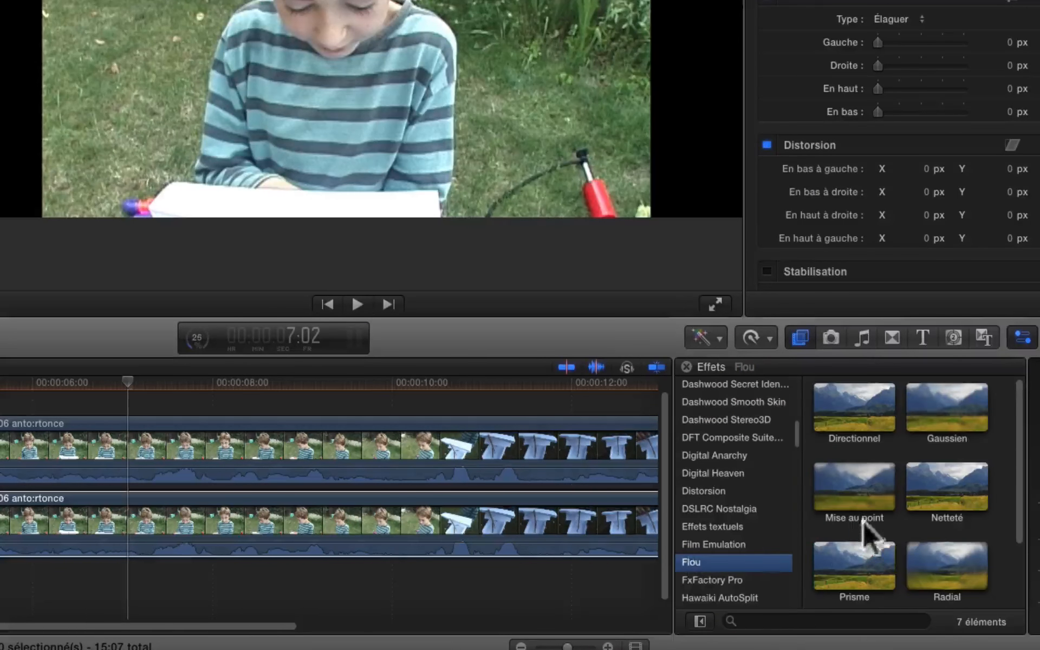
pyautogui.moveTo(964, 398); pyautogui.dragTo(151, 517)
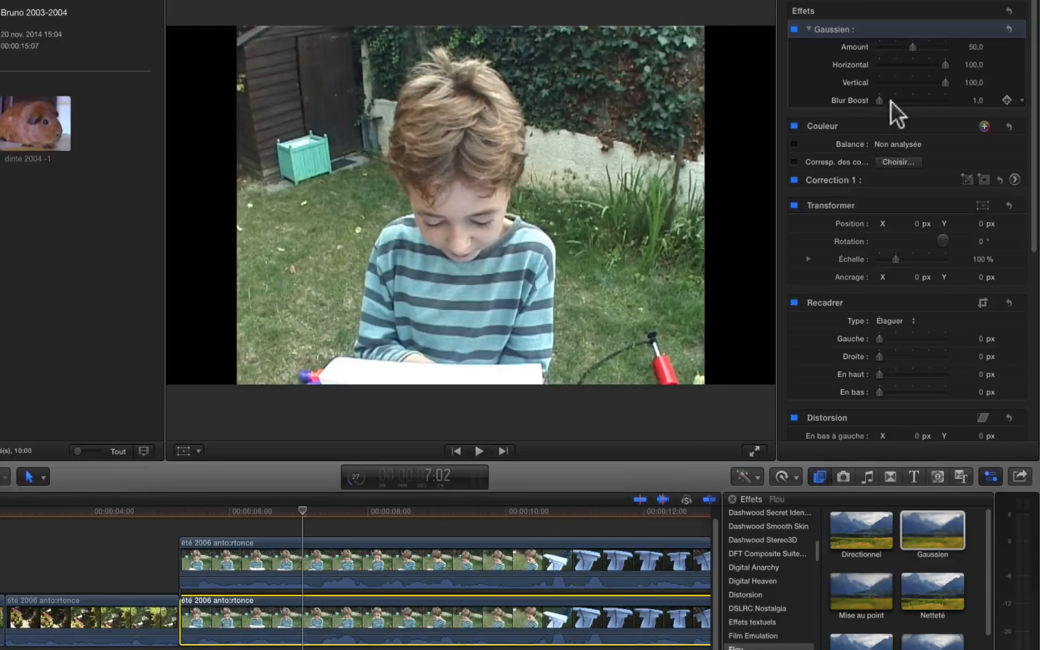
# Set the lower clip's Échelle to 133 %, its Gaussien Amount to 30,53 and its Opacité to 62,23 %.
pyautogui.moveTo(899, 255); pyautogui.dragTo(902, 256)
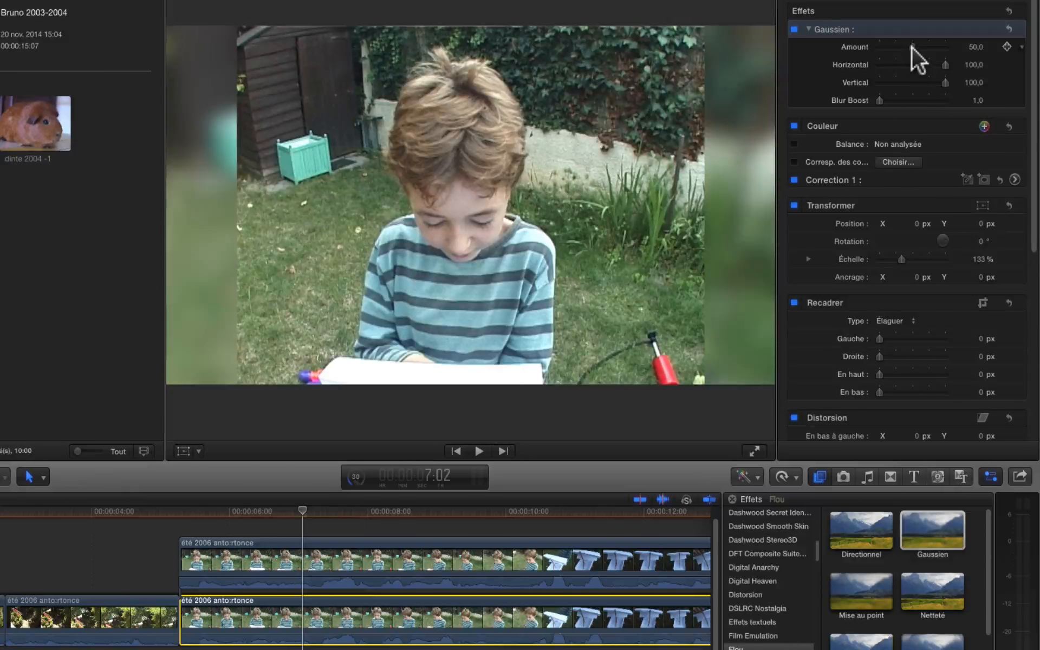
pyautogui.moveTo(912, 46); pyautogui.dragTo(899, 46)
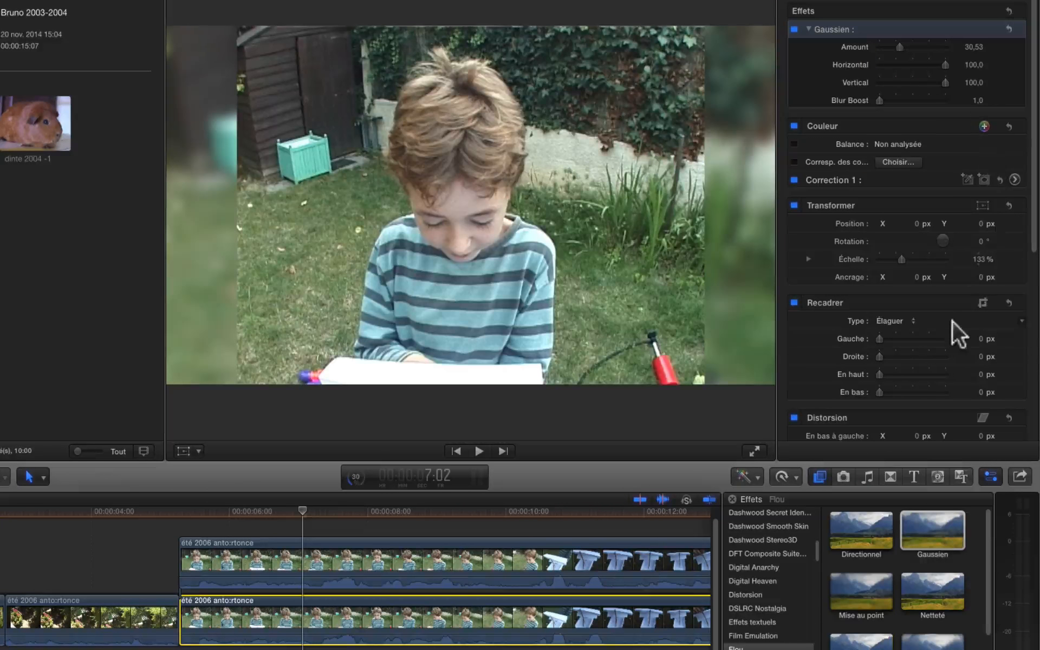
pyautogui.scroll(-10, 947, 321)
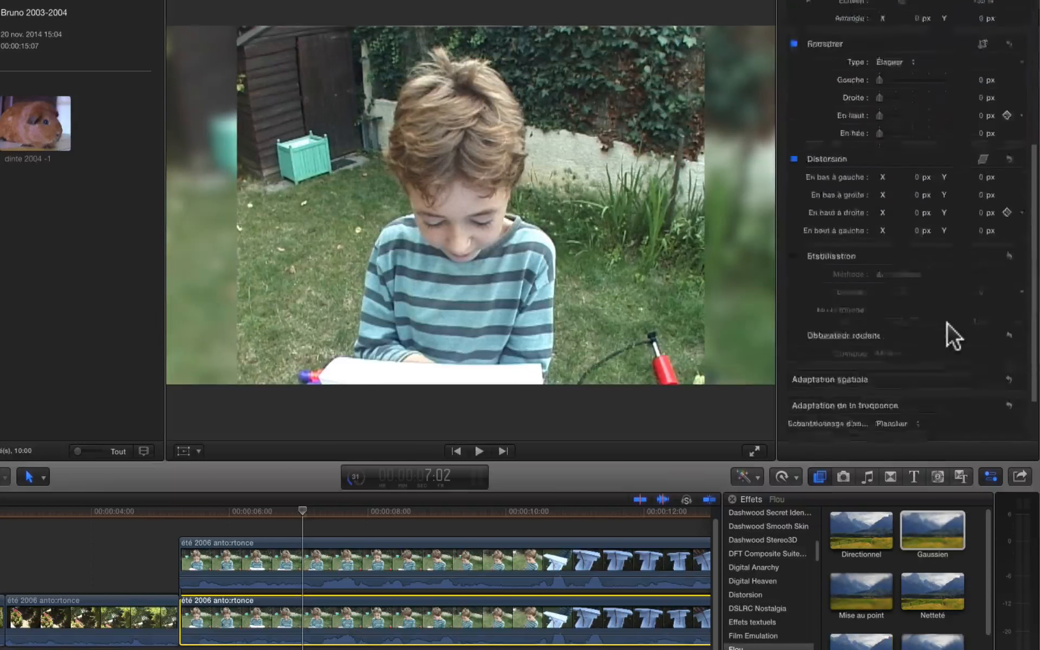
pyautogui.moveTo(945, 424); pyautogui.dragTo(922, 425)
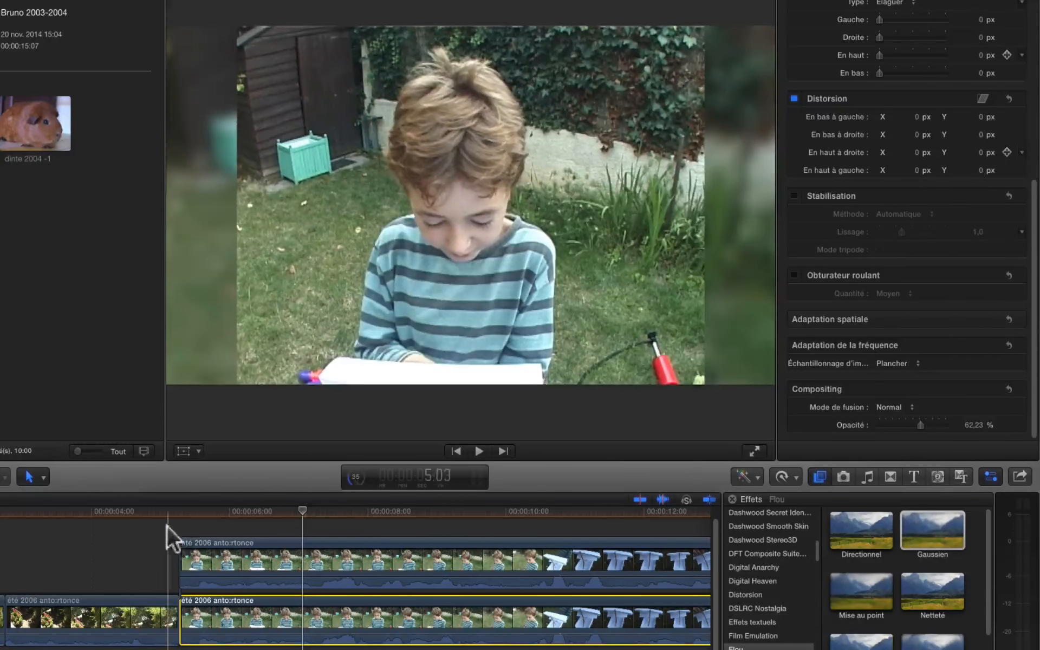
# Play back the boy shot over its blurred background and set the lower clip's Gaussien Amount to 19,63.
pyautogui.press('space')
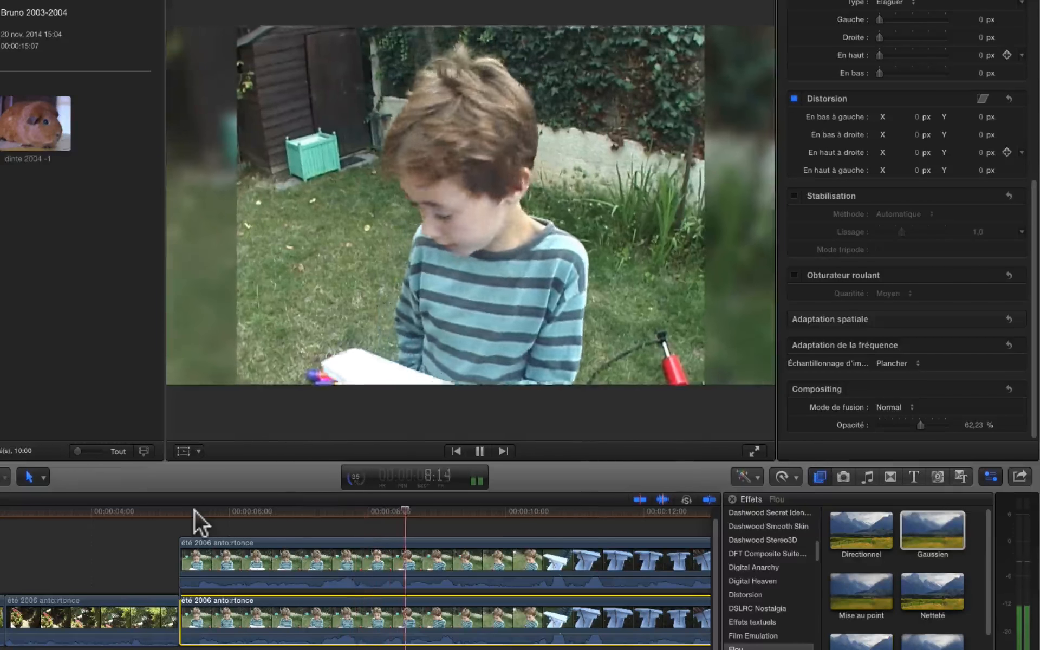
pyautogui.press('space')
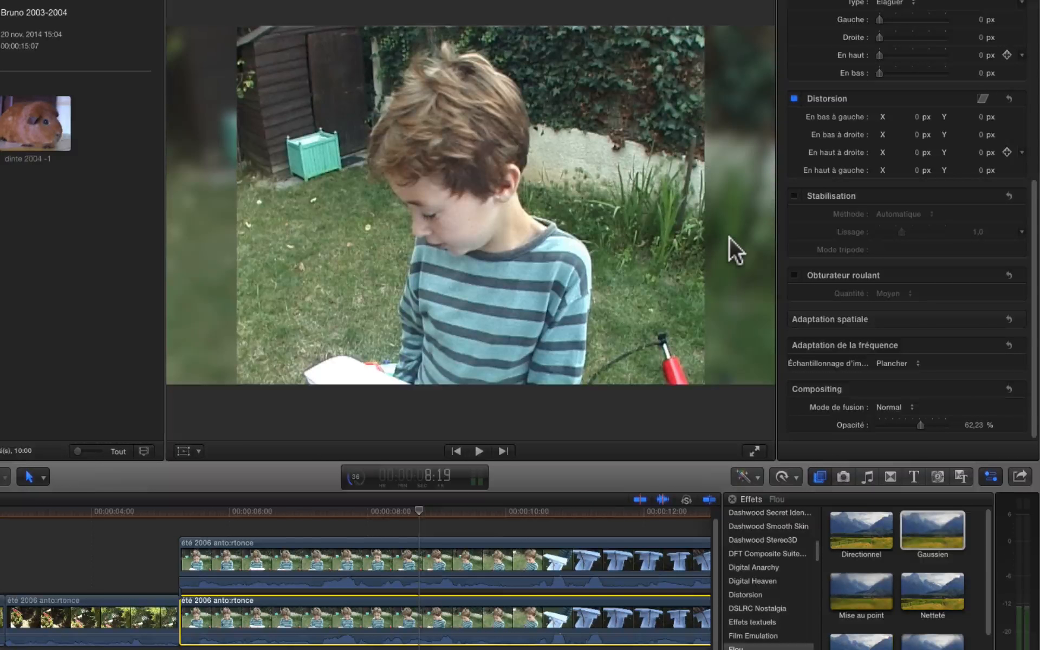
pyautogui.scroll(10, 903, 57)
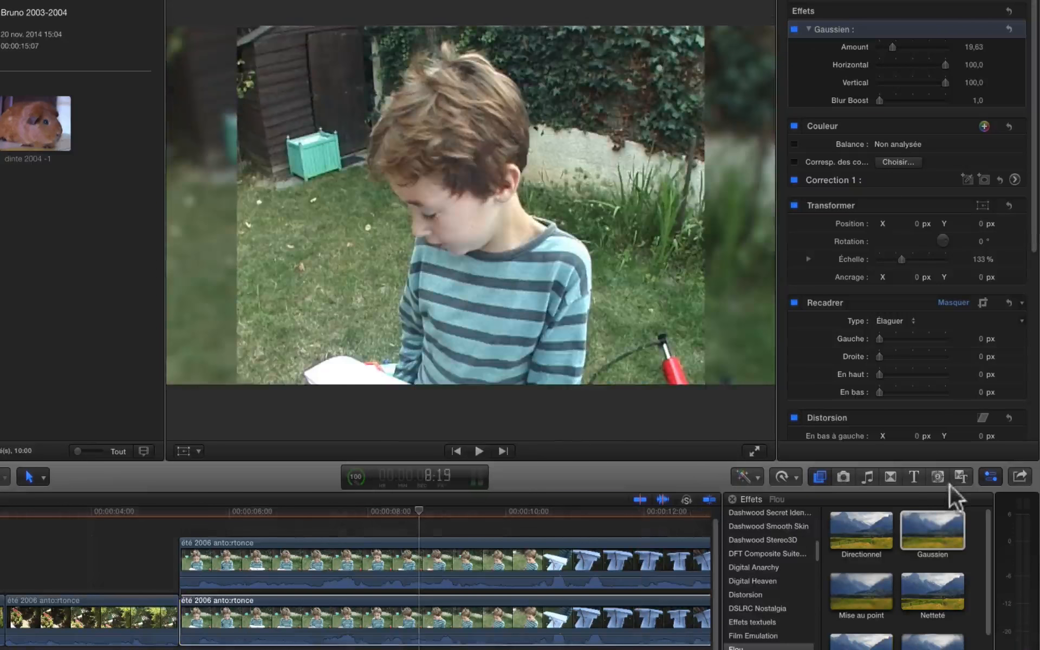
# Browse the Éléments and Textures generators and place the Rétro texture as a background beneath the first clips at the timeline's start.
pyautogui.click(938, 476)
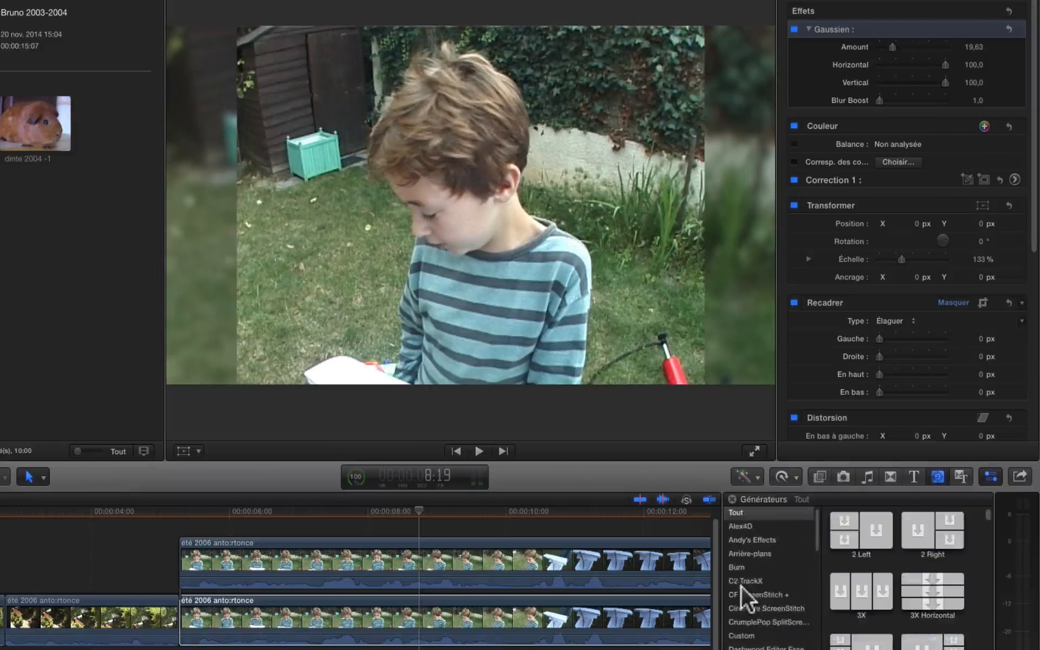
pyautogui.scroll(-5, 749, 610)
pyautogui.click(747, 617)
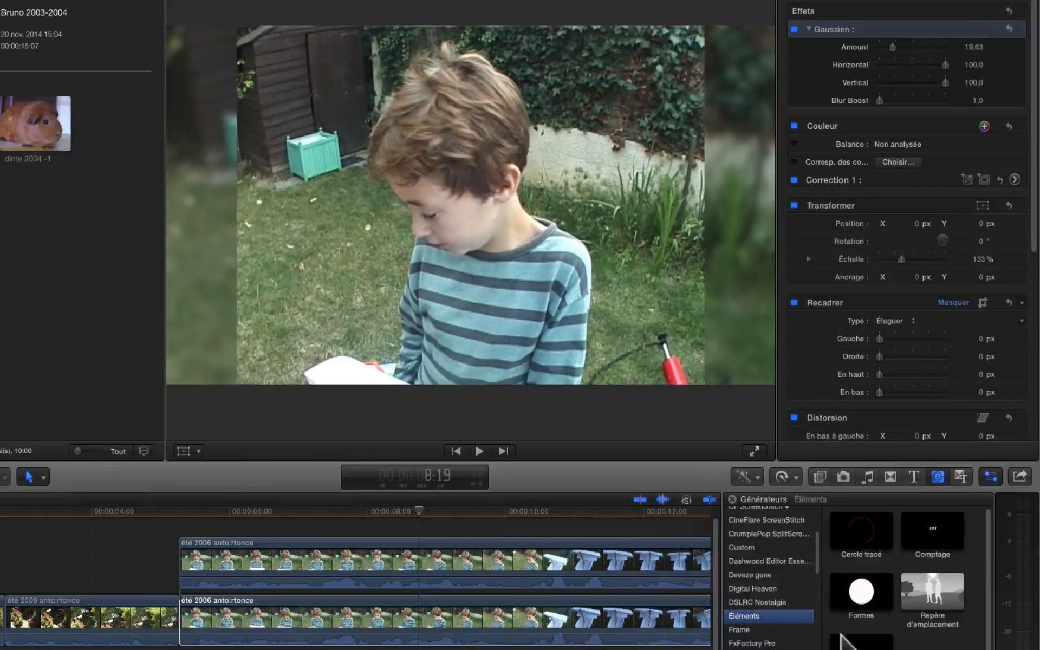
pyautogui.scroll(-5, 799, 642)
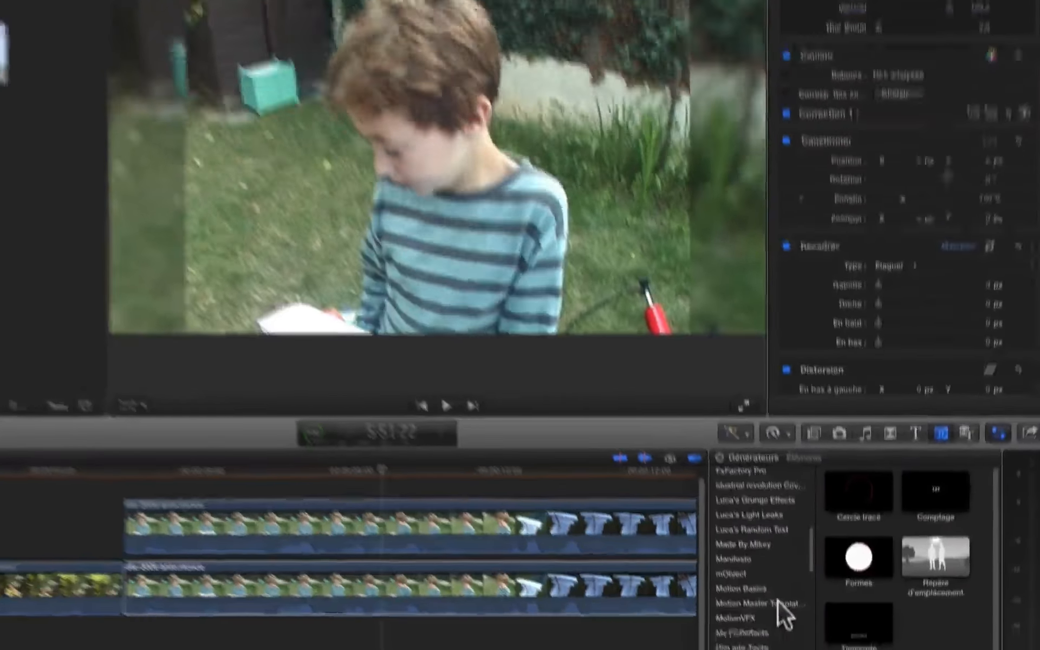
pyautogui.scroll(-5, 785, 634)
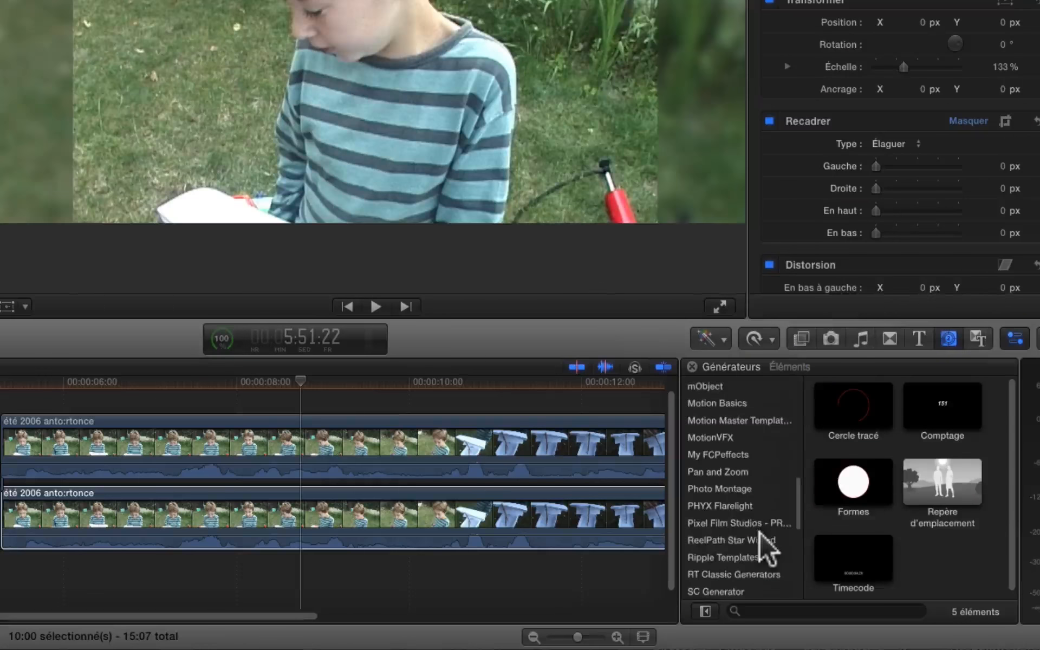
pyautogui.scroll(-2, 759, 533)
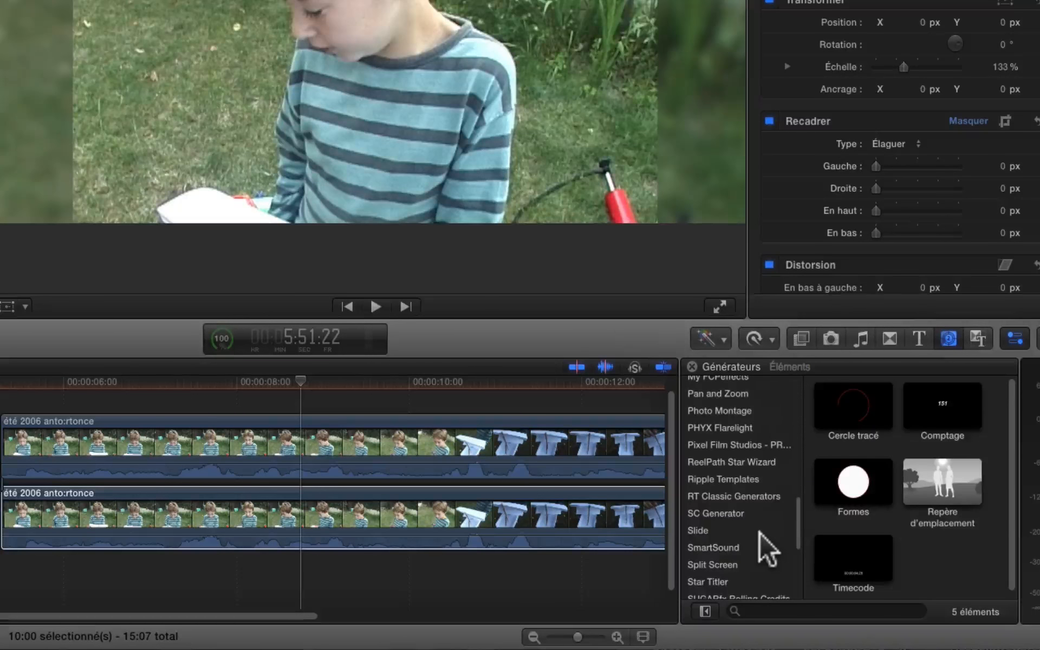
pyautogui.scroll(-4, 767, 550)
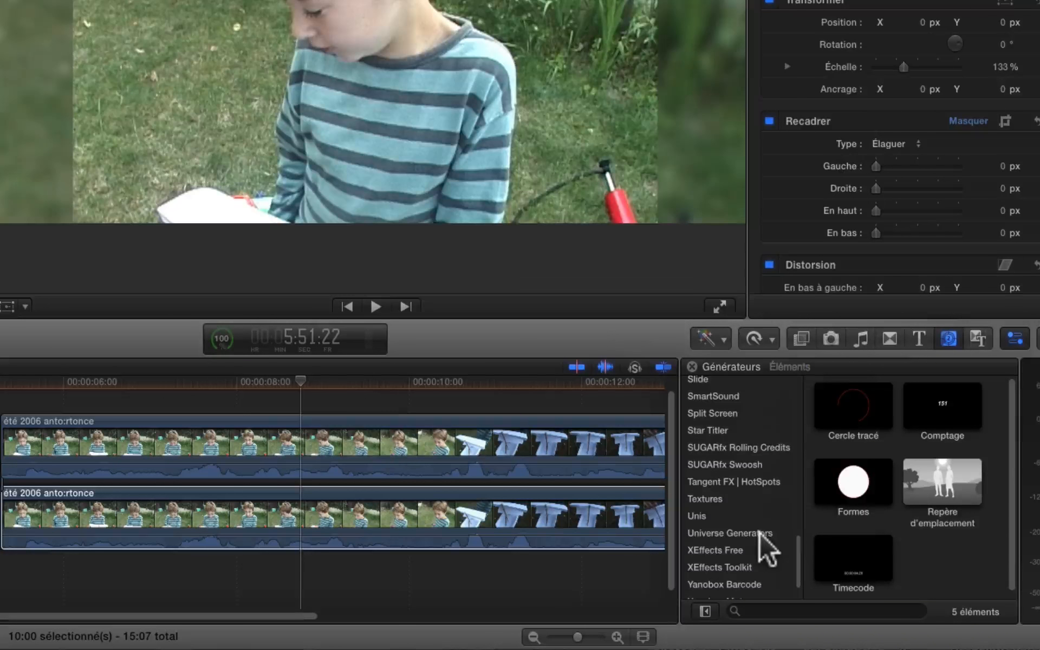
pyautogui.click(708, 498)
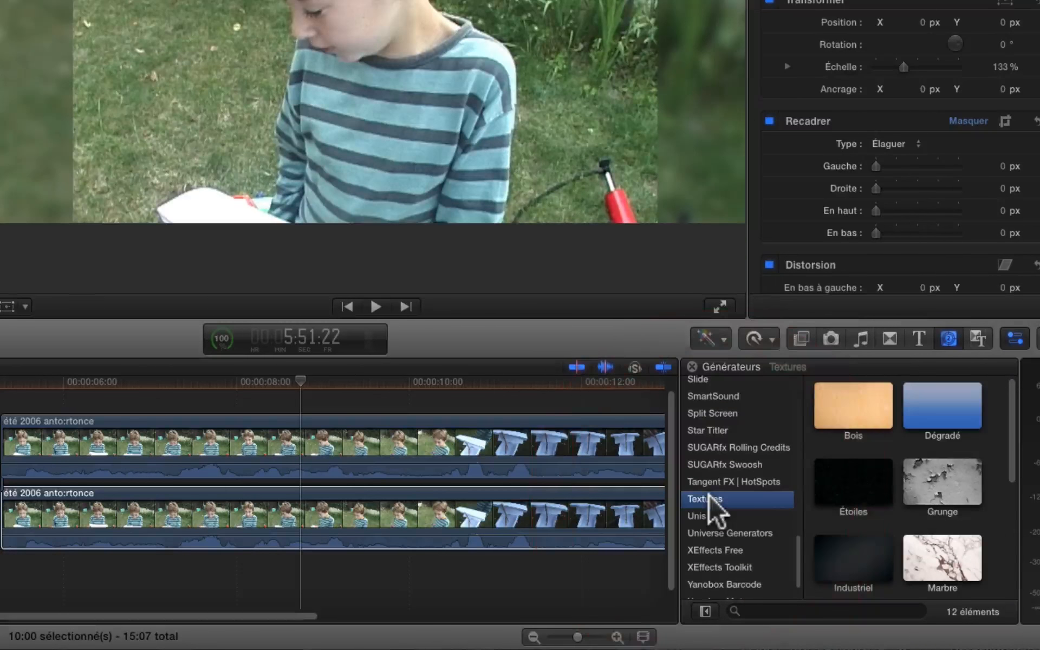
pyautogui.scroll(-4, 964, 515)
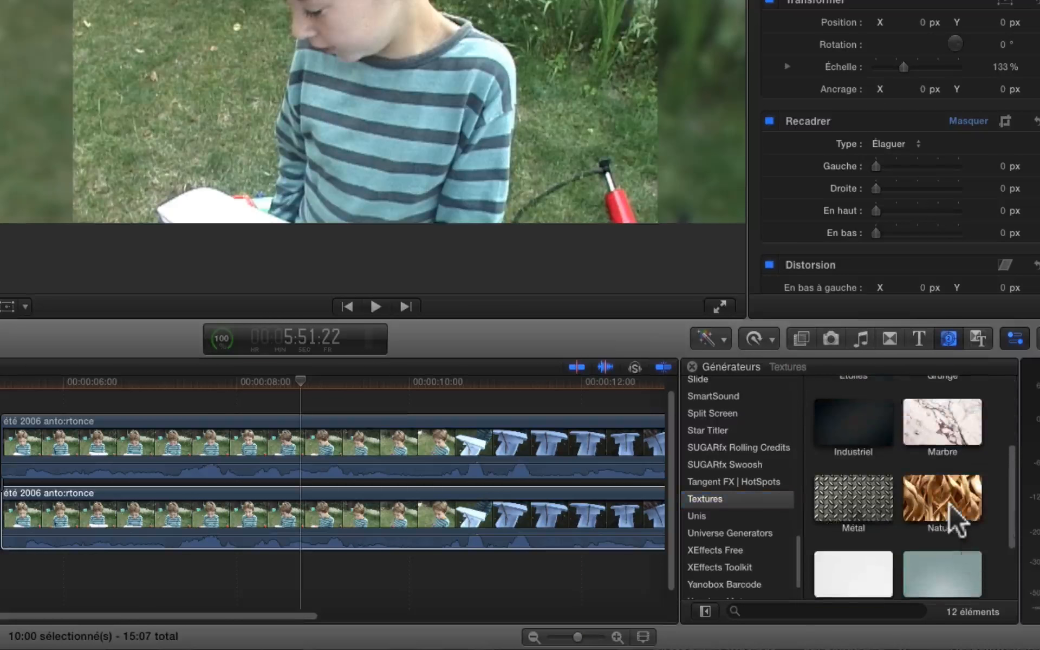
pyautogui.scroll(-2, 869, 455)
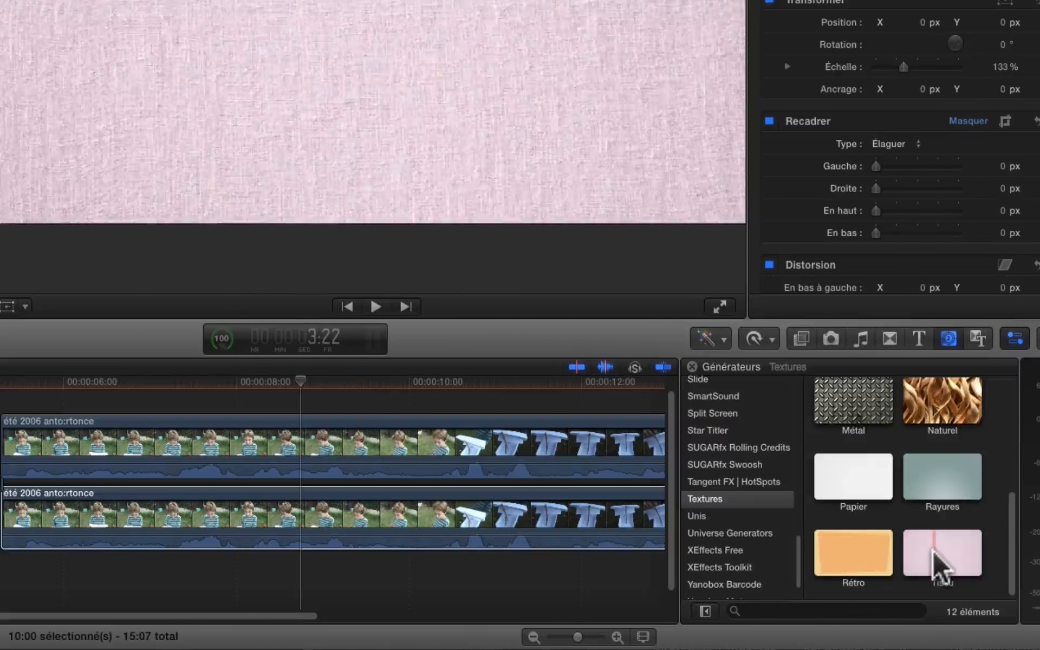
pyautogui.moveTo(859, 553); pyautogui.dragTo(11, 584)
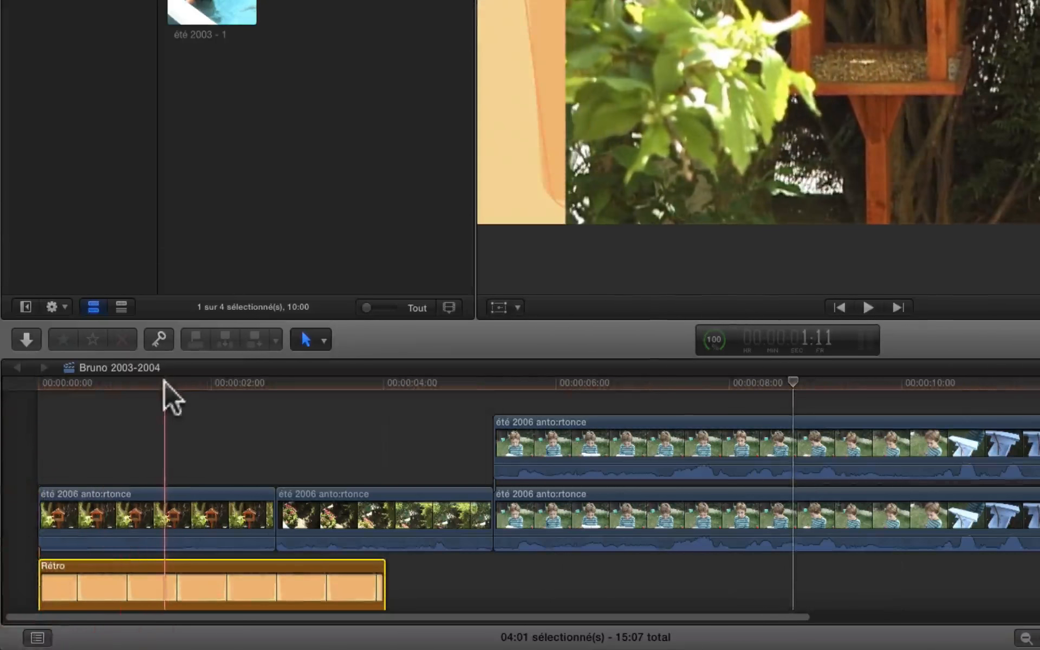
pyautogui.click(164, 382)
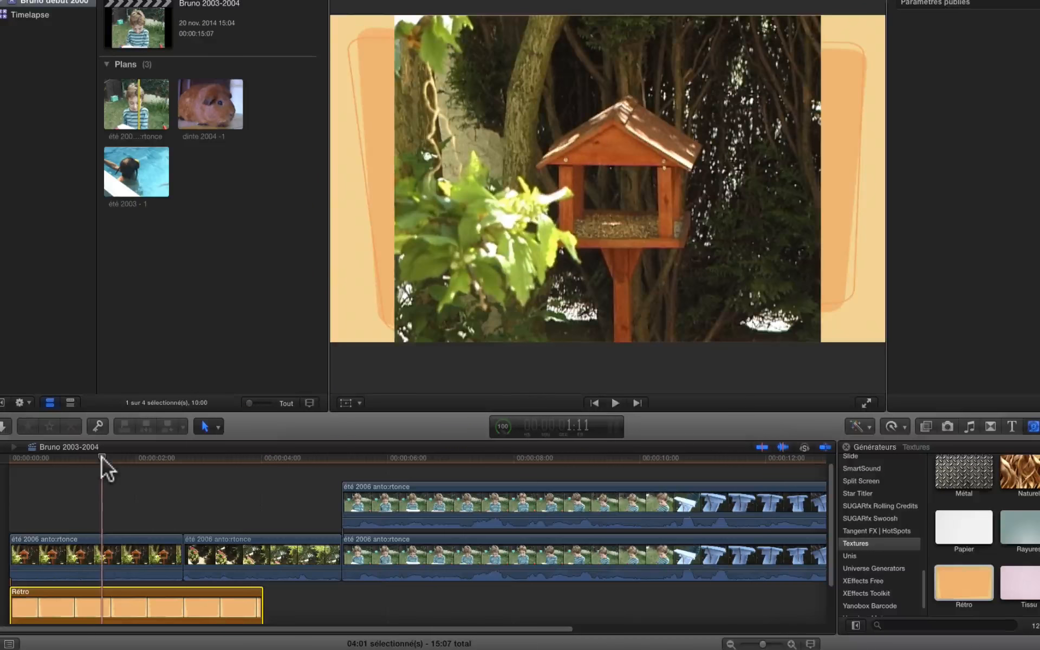
# Replace the Rétro background with the Tissu texture, and the Tissu background in turn with Naturel.
pyautogui.moveTo(1019, 578); pyautogui.dragTo(116, 596)
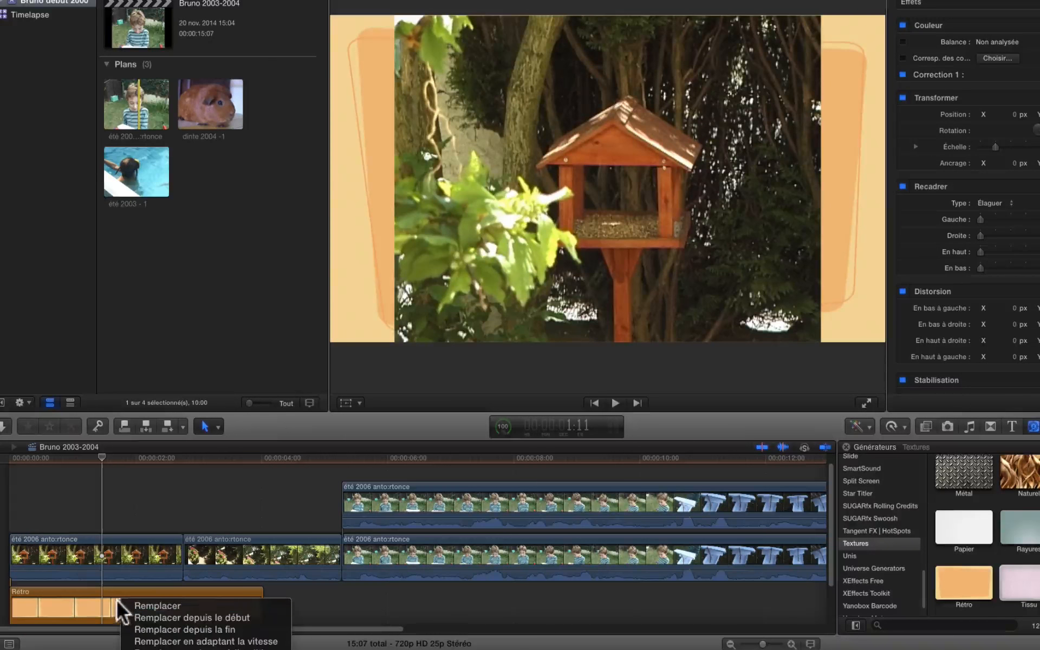
pyautogui.click(134, 603)
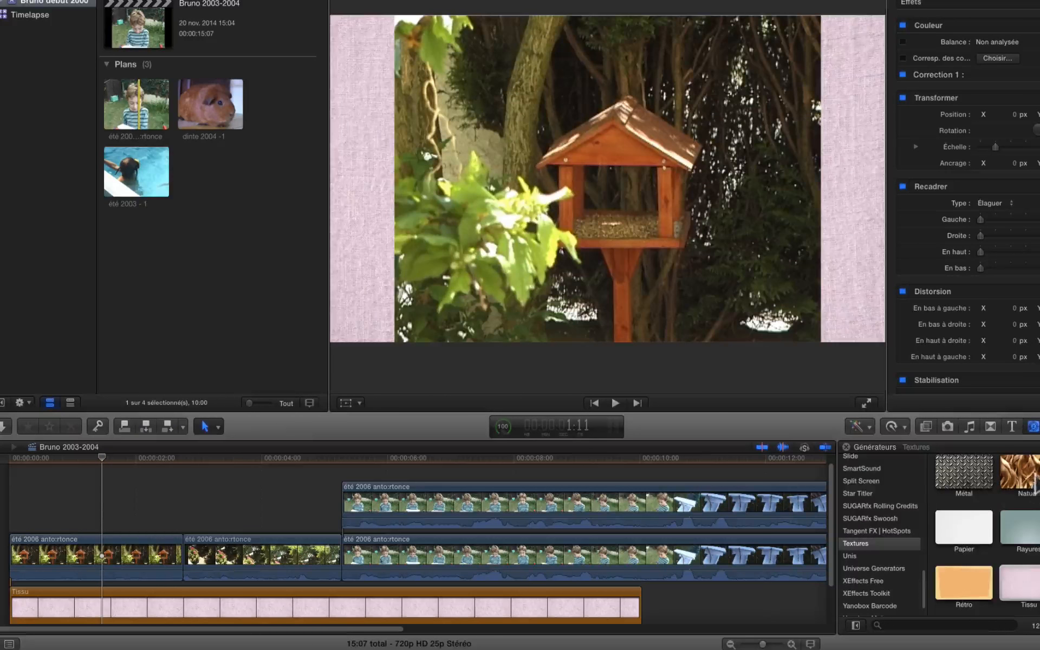
pyautogui.moveTo(1032, 480); pyautogui.dragTo(314, 600)
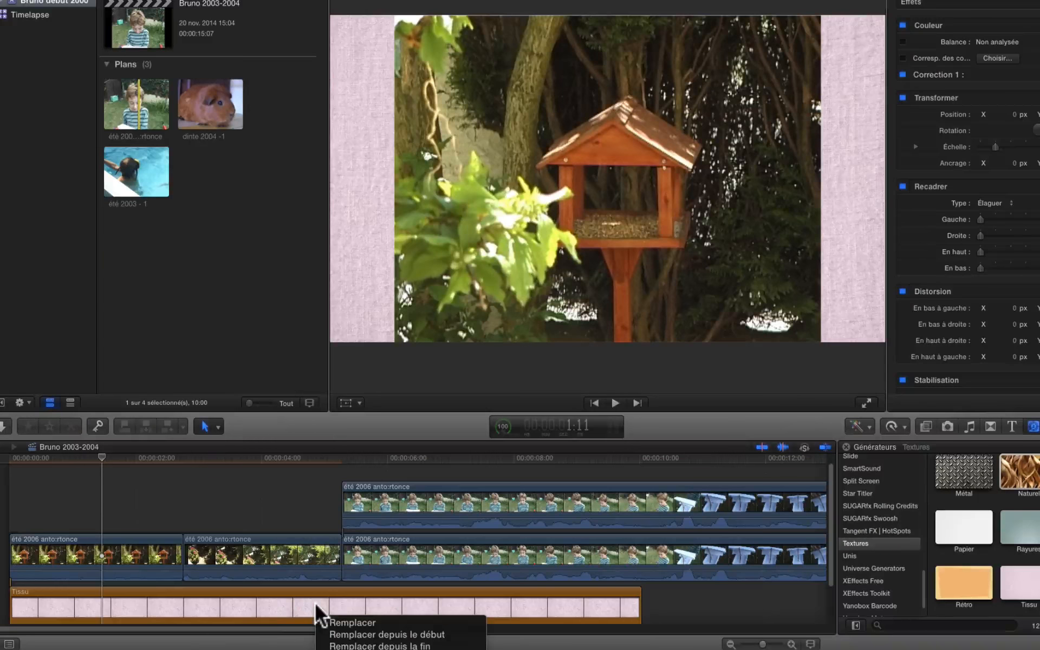
pyautogui.click(345, 622)
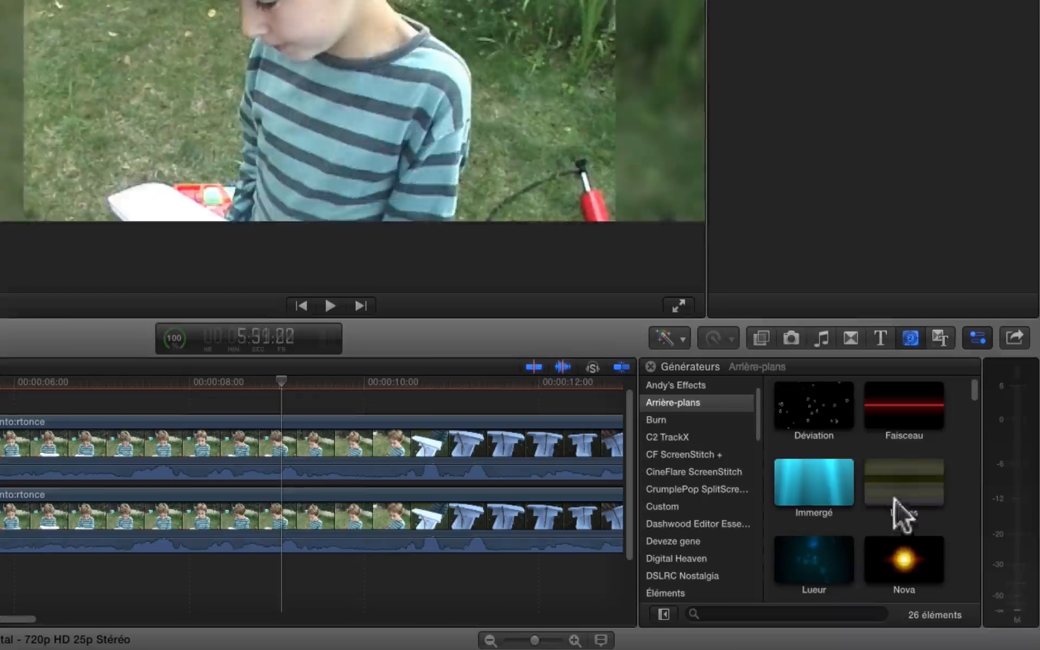
# Replace the Naturel background with the Organique generator from Arrière-plans and play the opening clips over it.
pyautogui.scroll(-3, 786, 487)
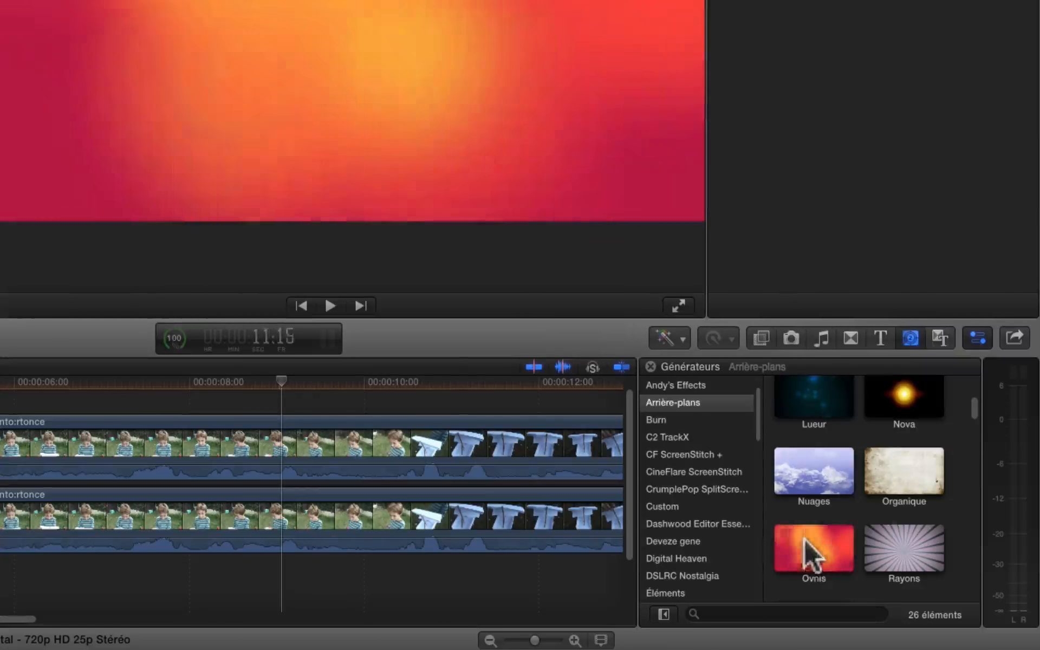
pyautogui.moveTo(906, 458); pyautogui.dragTo(282, 607)
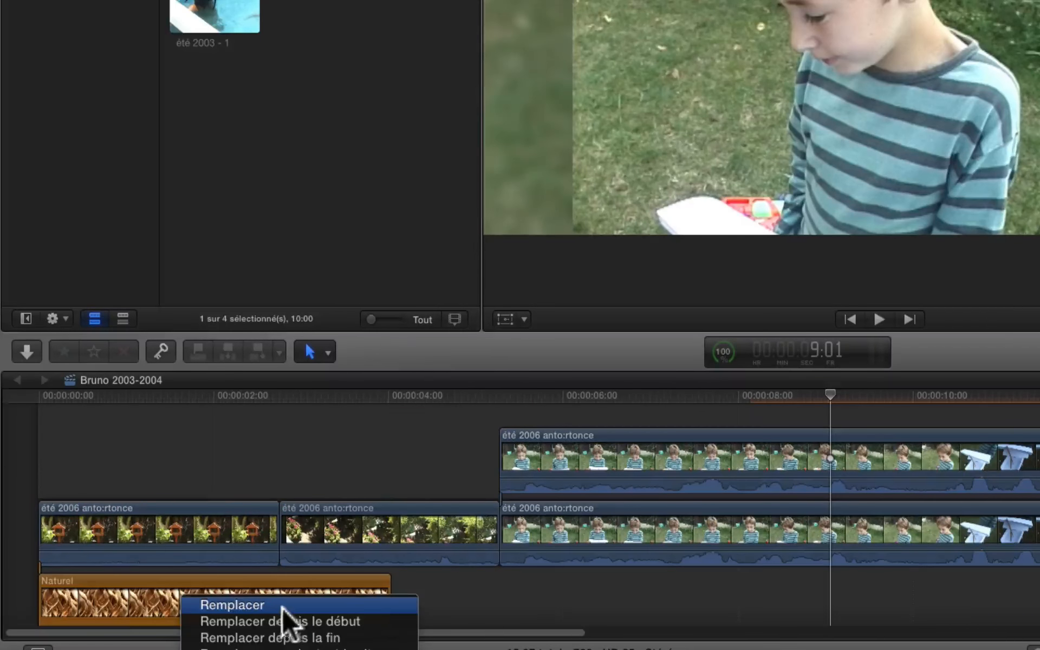
pyautogui.click(225, 599)
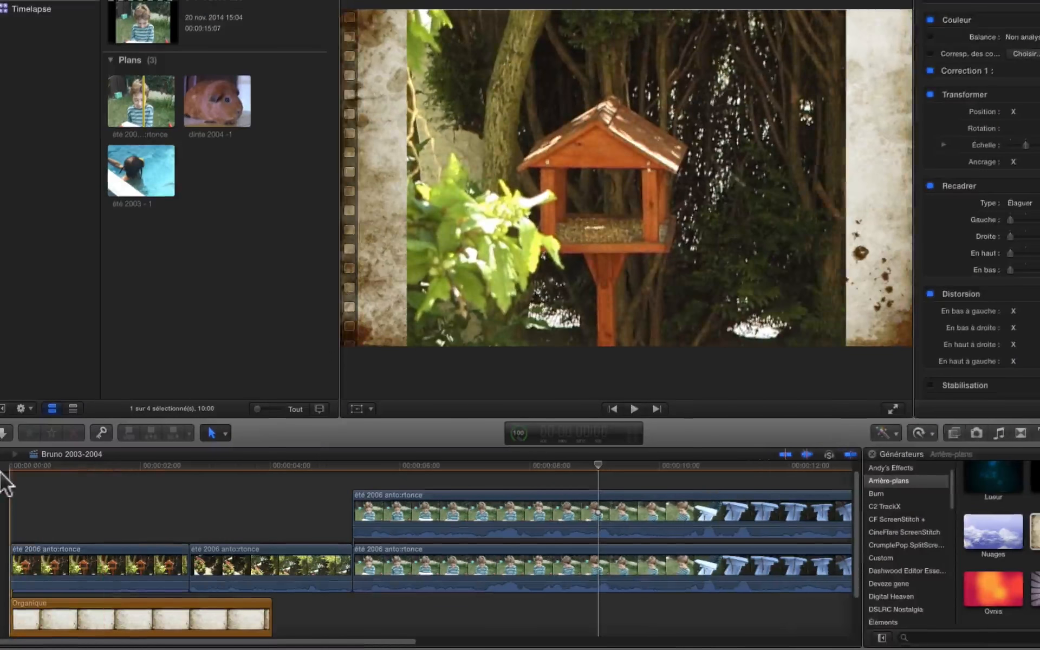
pyautogui.press('space')
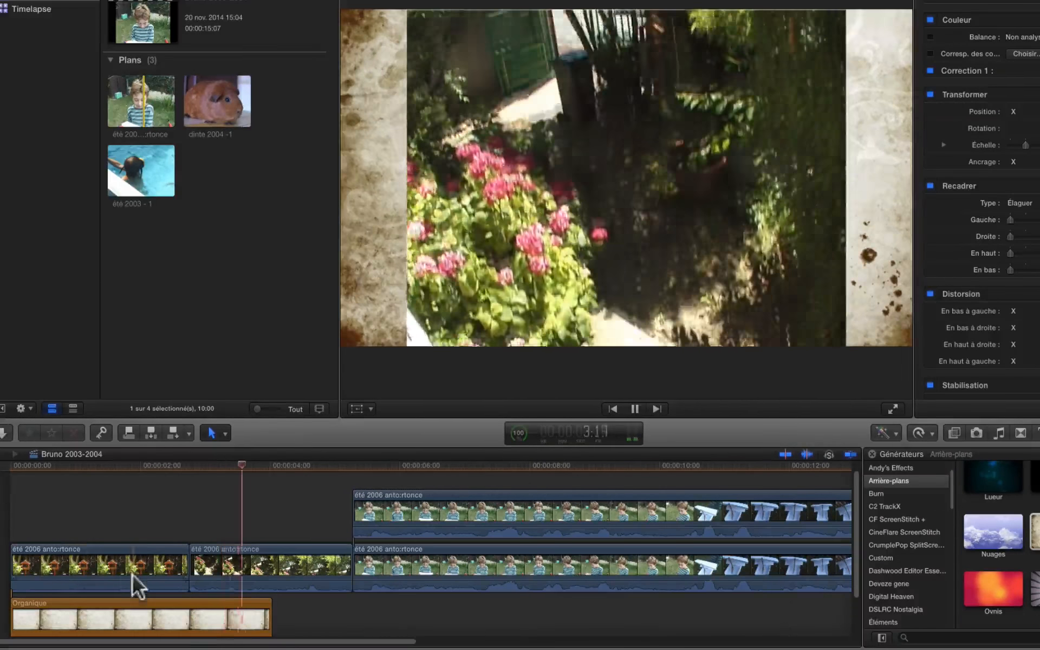
pyautogui.press('space')
# Extend the Organique background to the end of the second clip and delete it.
pyautogui.moveTo(269, 607); pyautogui.dragTo(351, 610)
pyautogui.click(329, 609)
pyautogui.press('Delete')
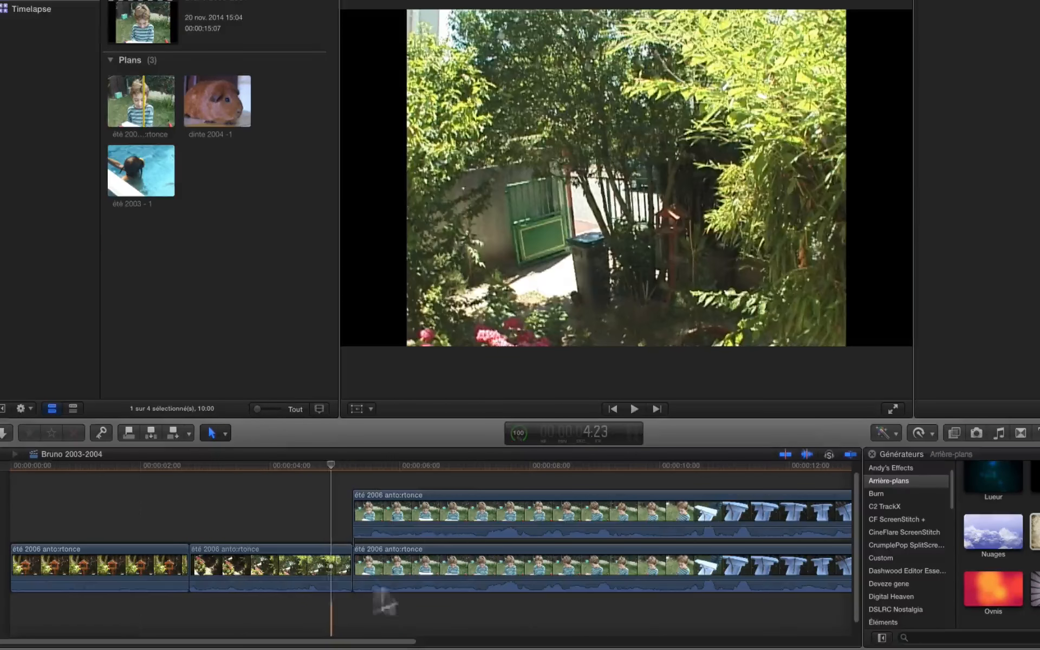
pyautogui.click(451, 468)
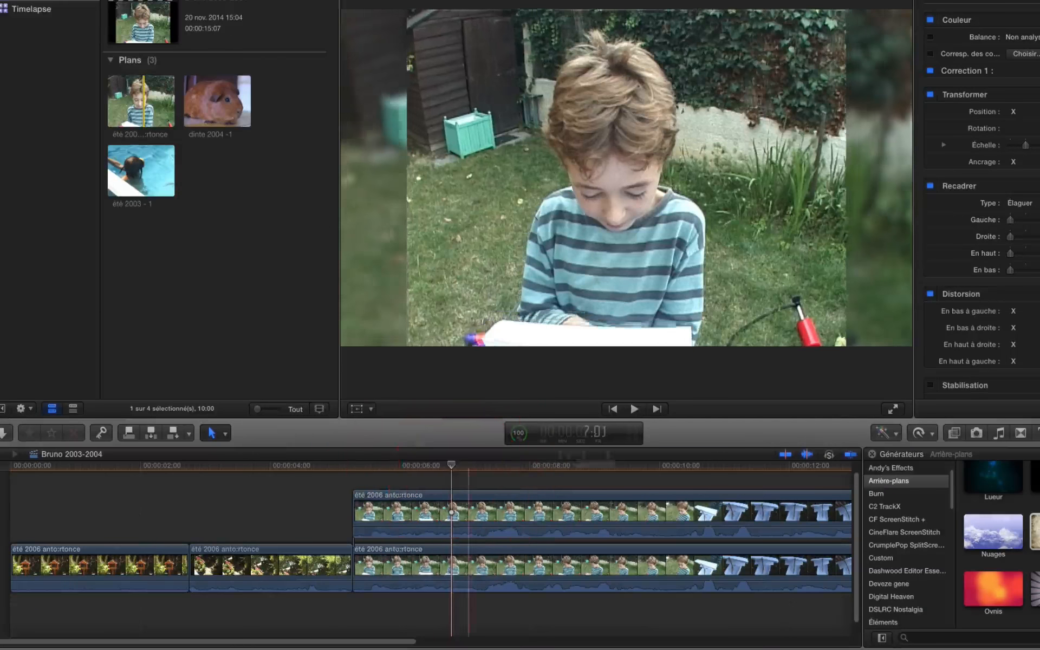
# Turn the second clip, the garden shot, into a compound clip, keeping the suggested name and event.
pyautogui.click(956, 432)
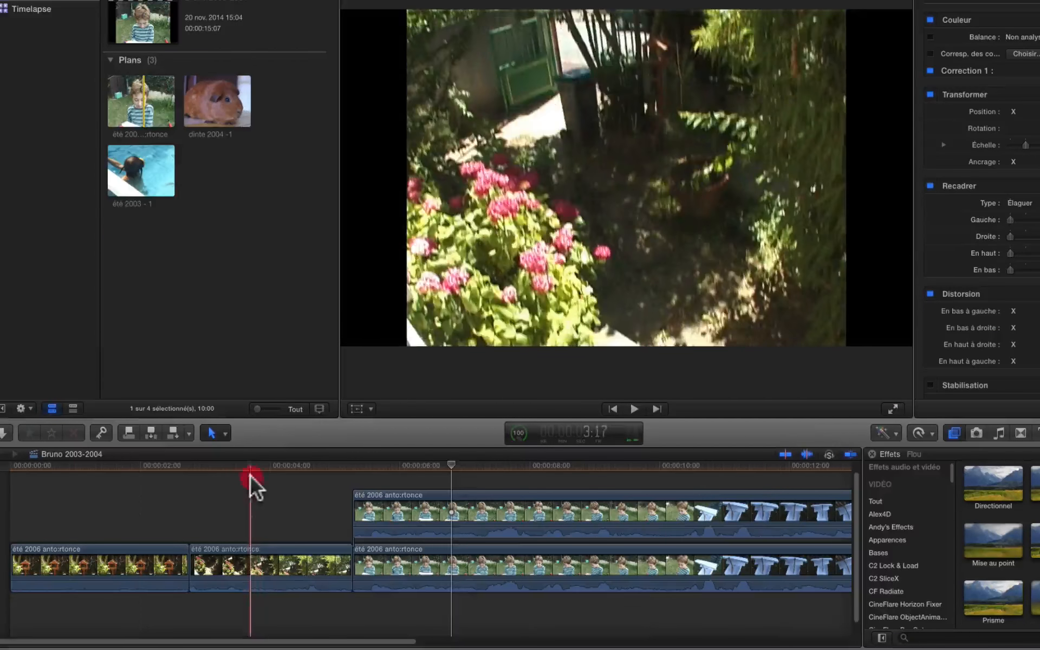
pyautogui.click(250, 476)
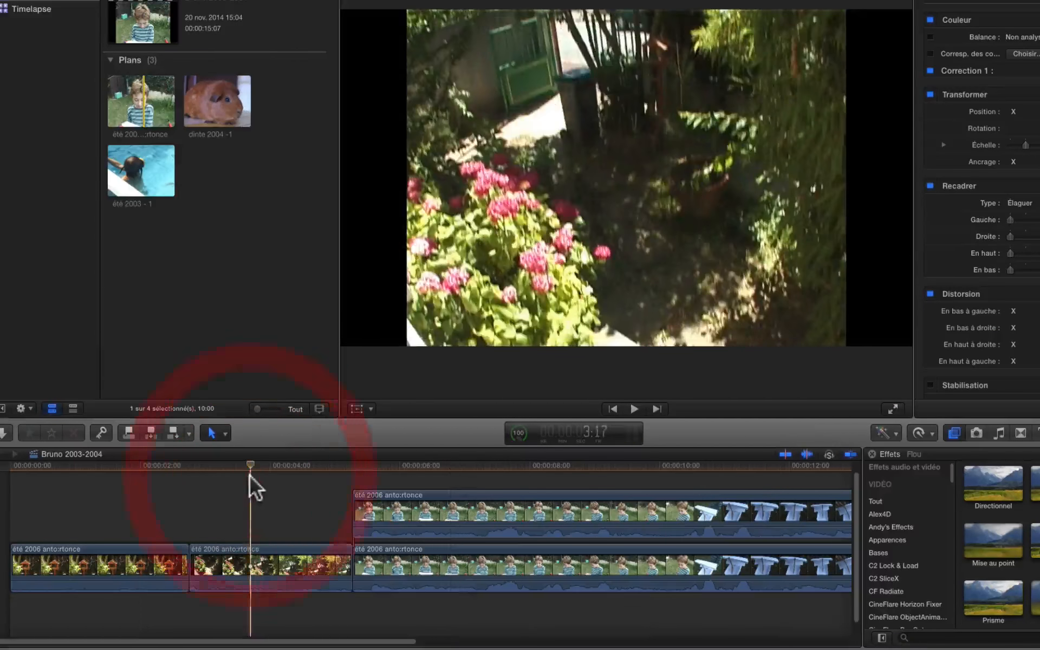
pyautogui.click(248, 561)
pyautogui.rightClick(249, 561)
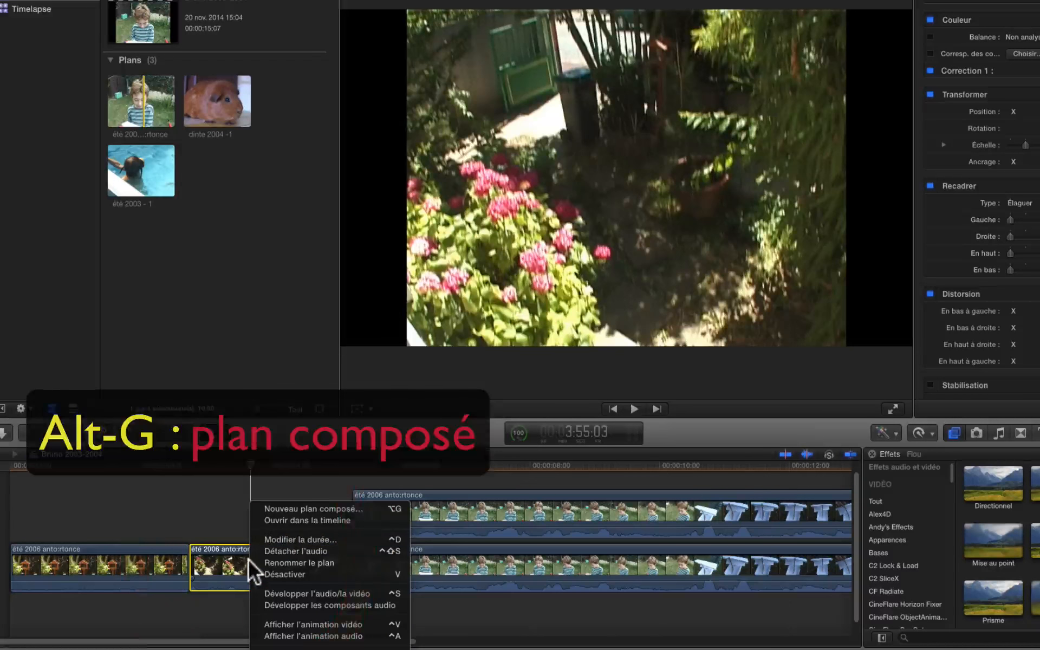
pyautogui.click(300, 503)
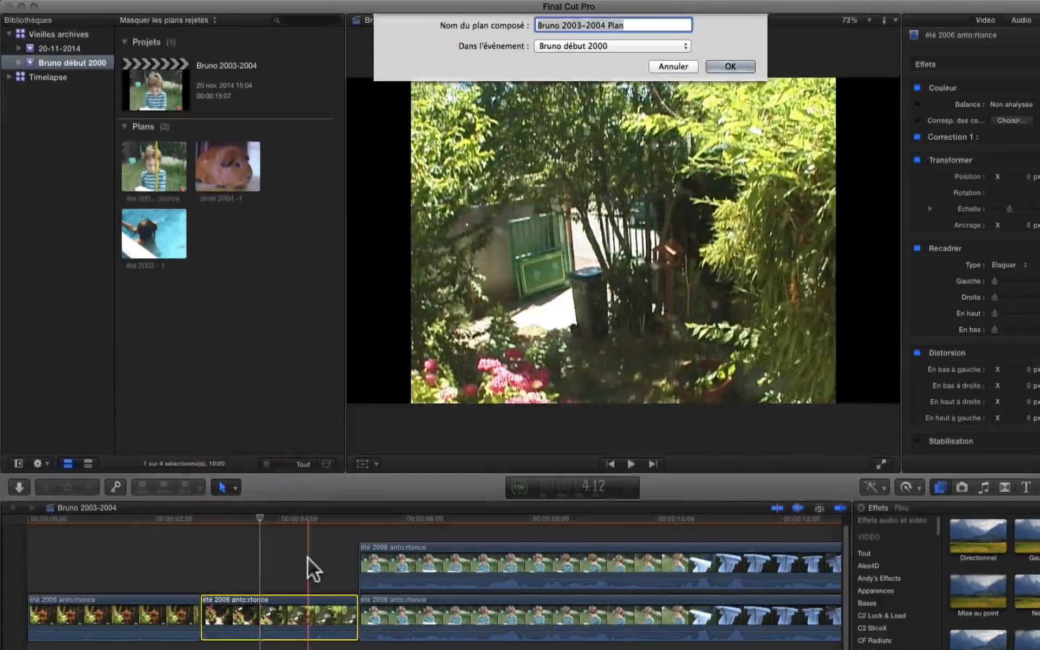
pyautogui.press('Return')
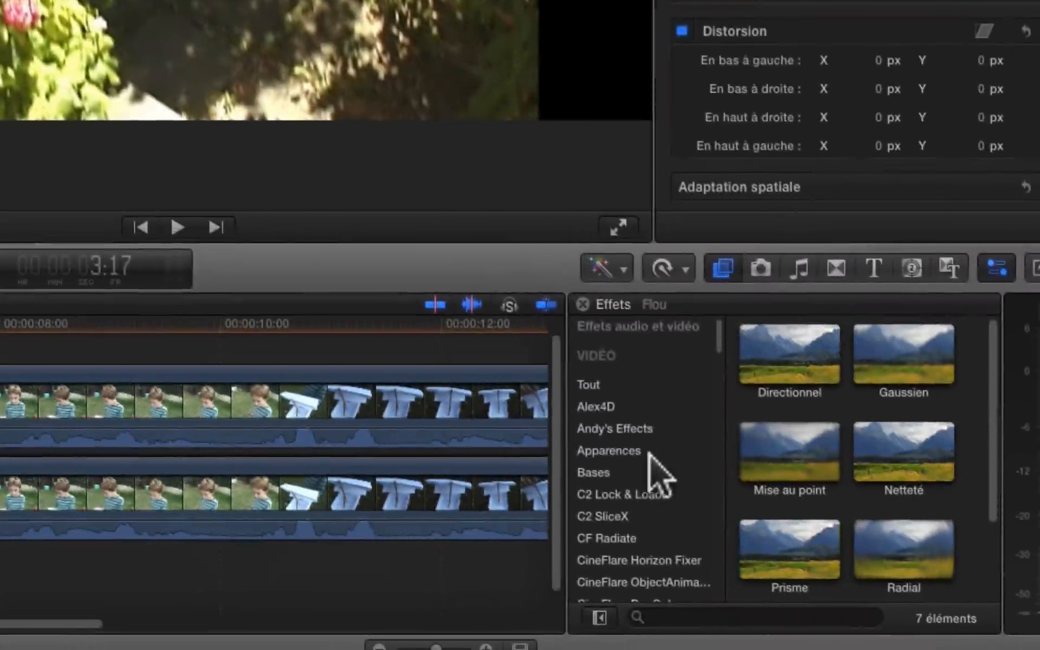
# Apply the 4x3 to 16x9 effect from Dashwood Editor Essentials to the garden compound clip.
pyautogui.scroll(-6, 658, 476)
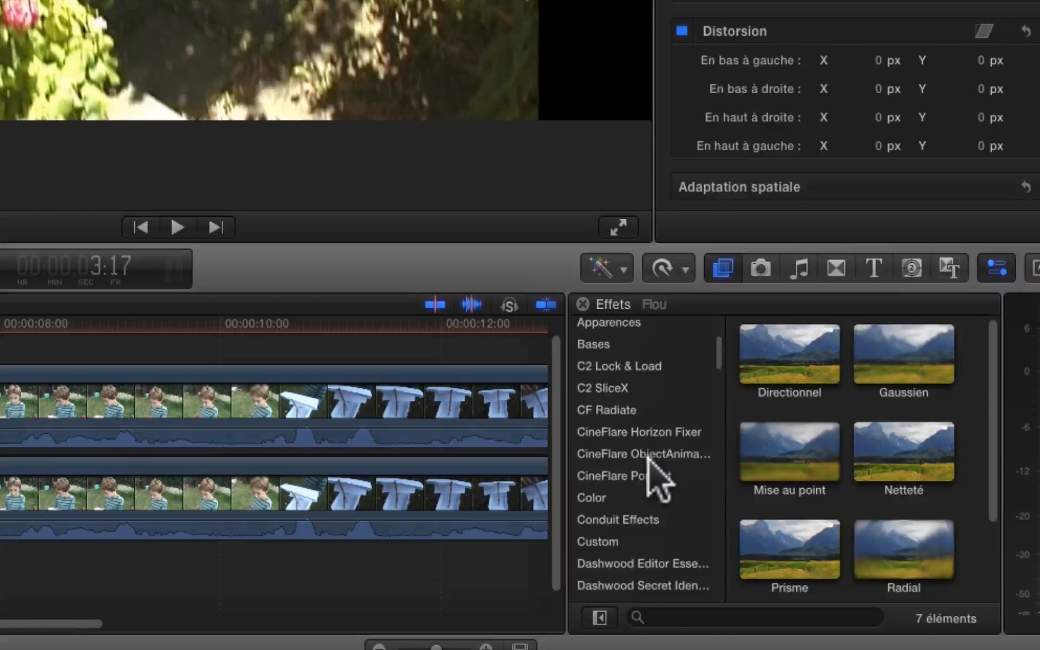
pyautogui.scroll(-2, 652, 471)
pyautogui.click(643, 520)
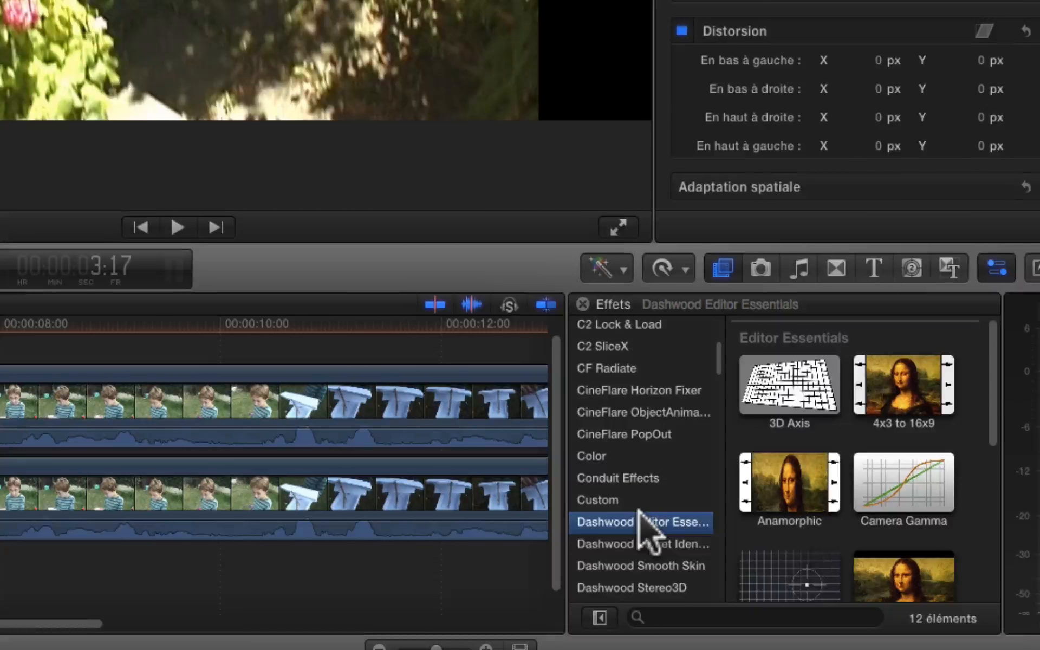
pyautogui.click(750, 305)
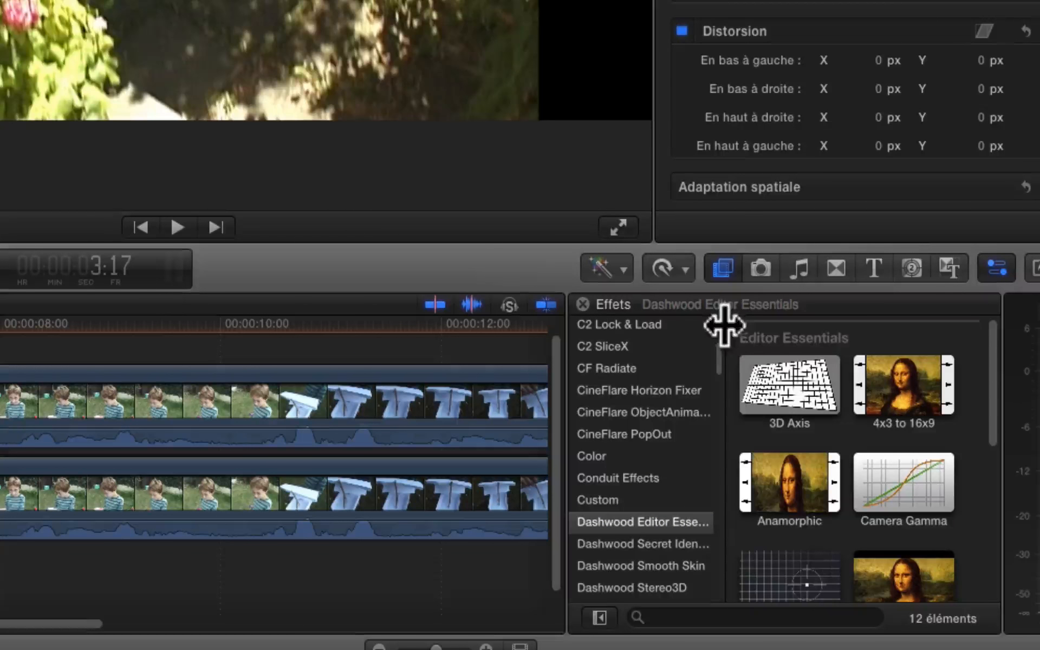
pyautogui.moveTo(724, 325); pyautogui.dragTo(732, 325)
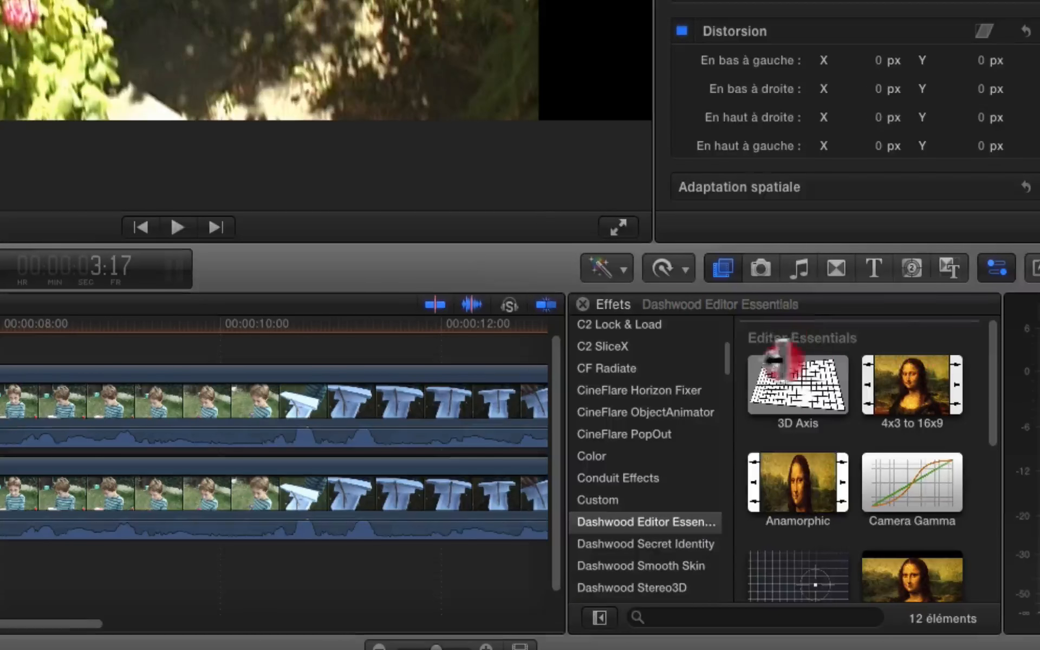
pyautogui.moveTo(781, 359); pyautogui.dragTo(745, 380)
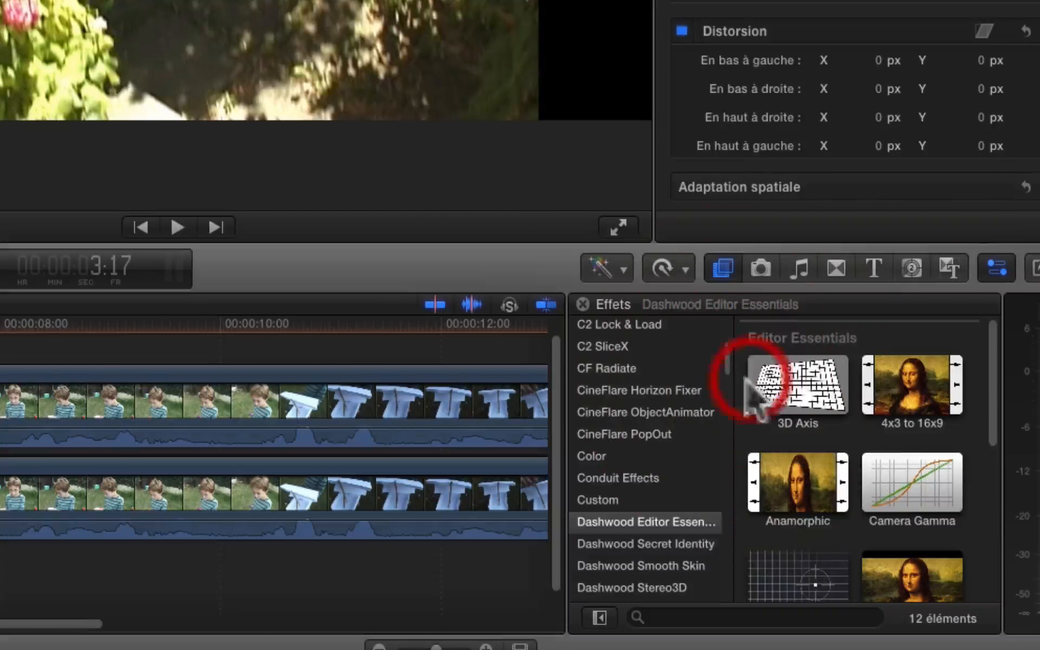
pyautogui.scroll(-2, 826, 461)
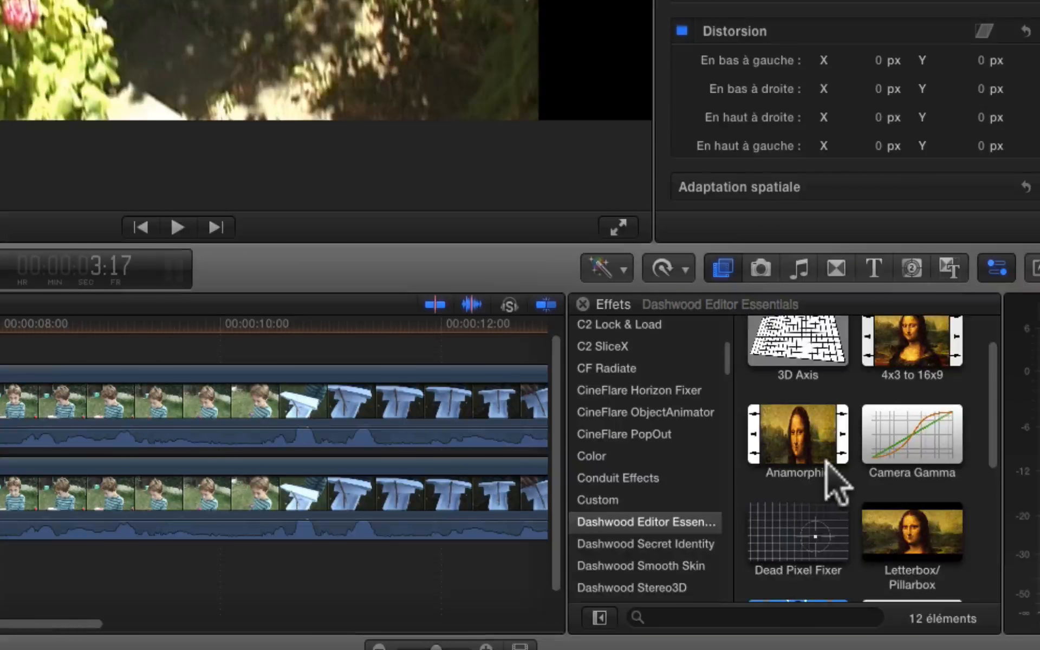
pyautogui.scroll(2, 827, 461)
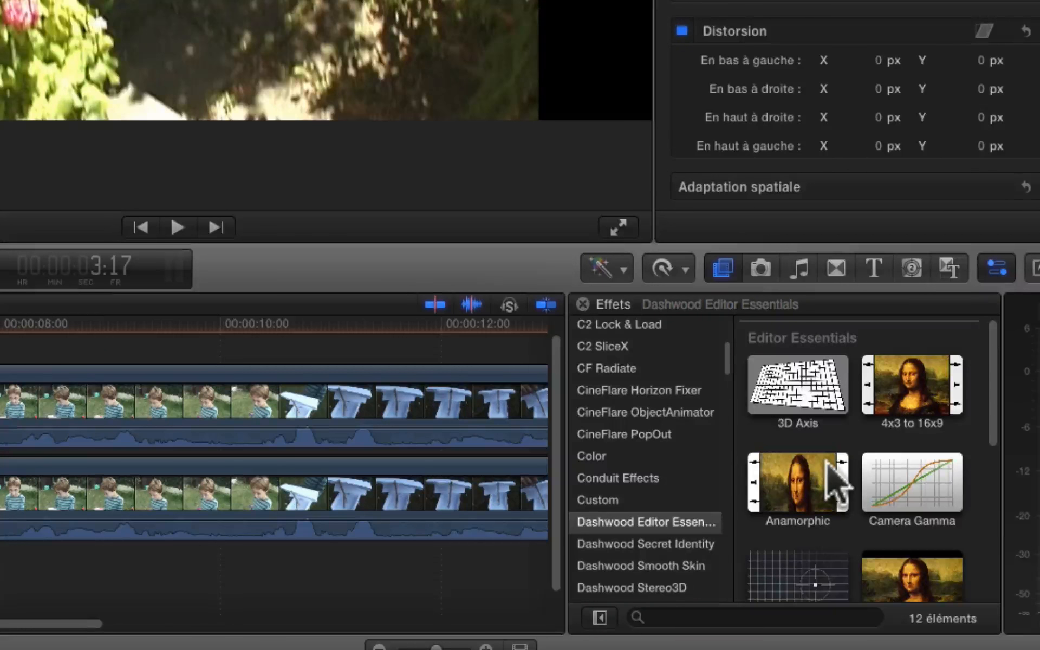
pyautogui.moveTo(928, 383); pyautogui.dragTo(546, 346)
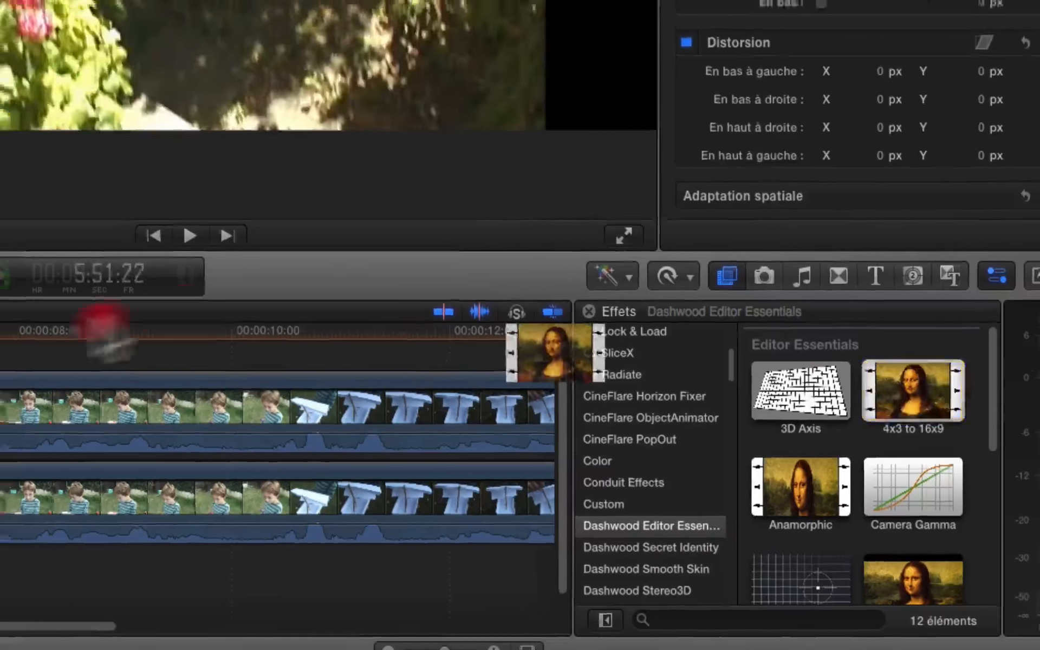
pyautogui.moveTo(103, 325); pyautogui.dragTo(116, 596)
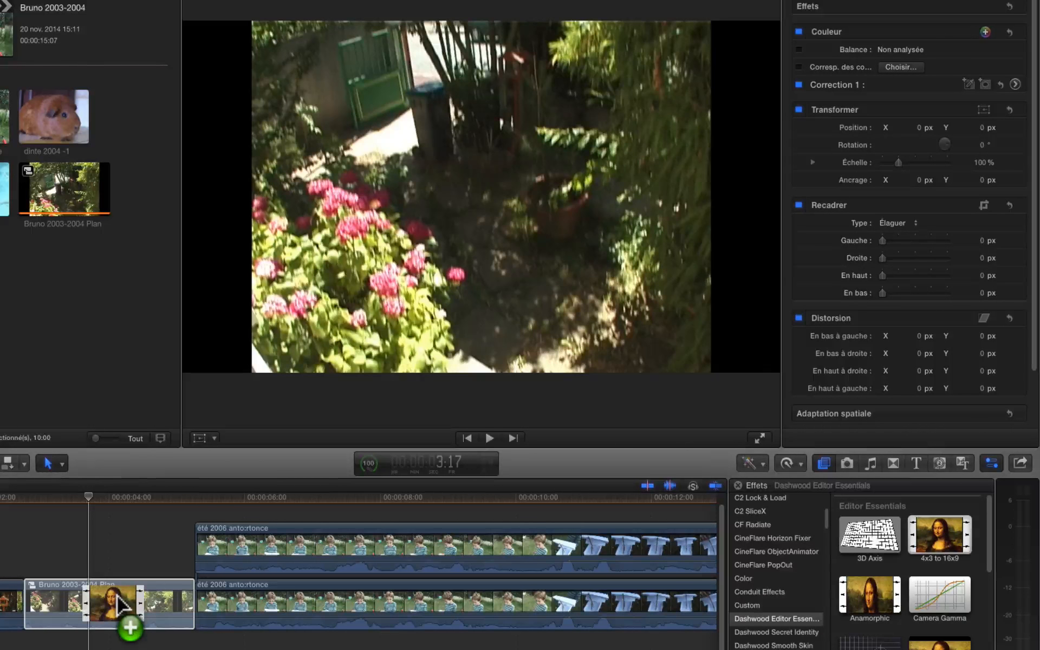
# Finish adding the 4x3 to 16x9 effect to the garden compound clip and play the stretched result.
pyautogui.moveTo(118, 596); pyautogui.dragTo(117, 598)
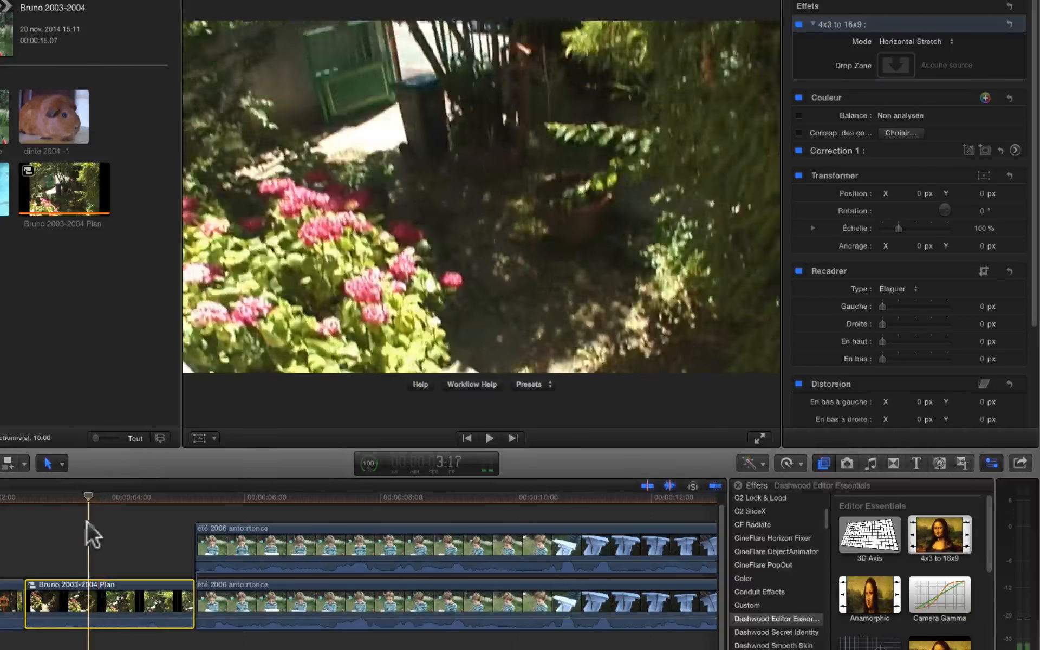
pyautogui.press('space')
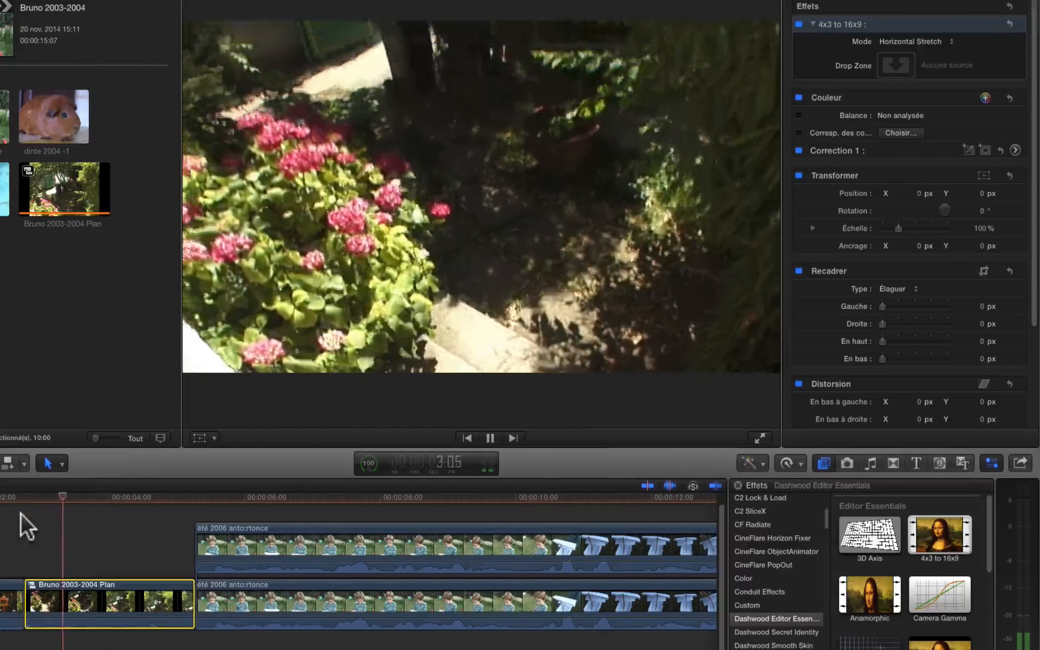
pyautogui.press('space')
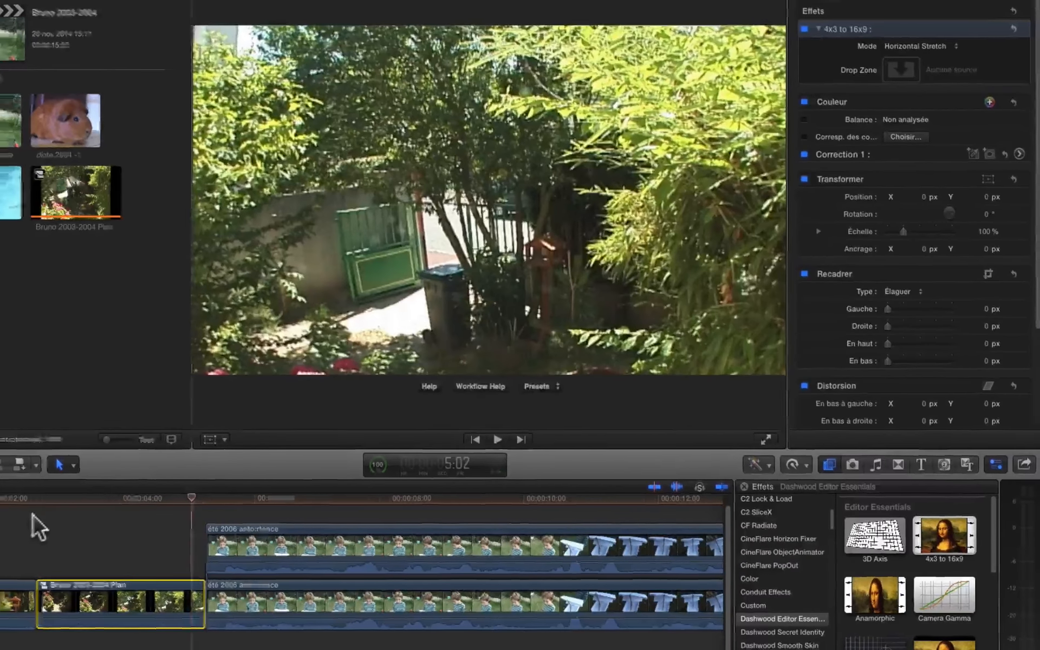
# Turn the first clip, the birdhouse shot, into a compound clip, keeping the suggested name and the Bruno début 2000 event.
pyautogui.click(37, 504)
pyautogui.rightClick(63, 599)
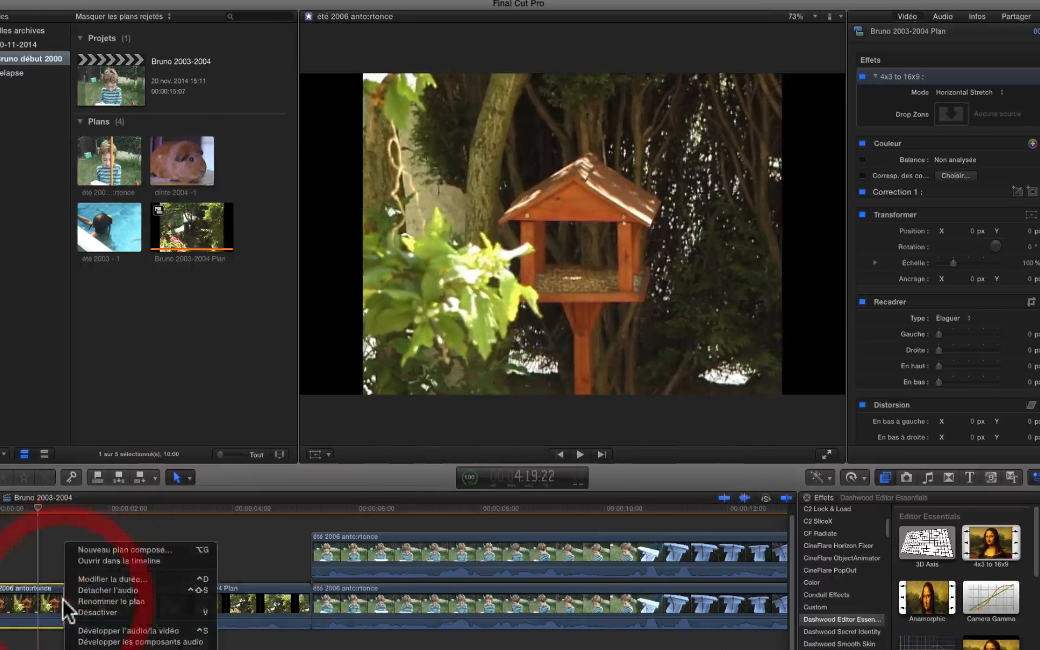
pyautogui.click(114, 549)
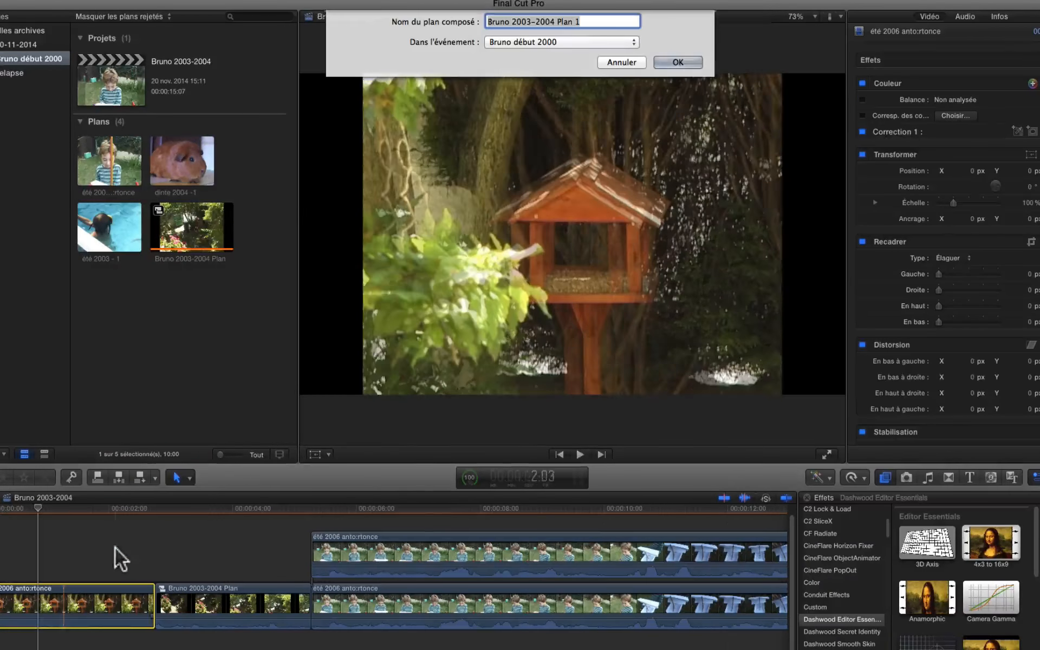
pyautogui.click(678, 62)
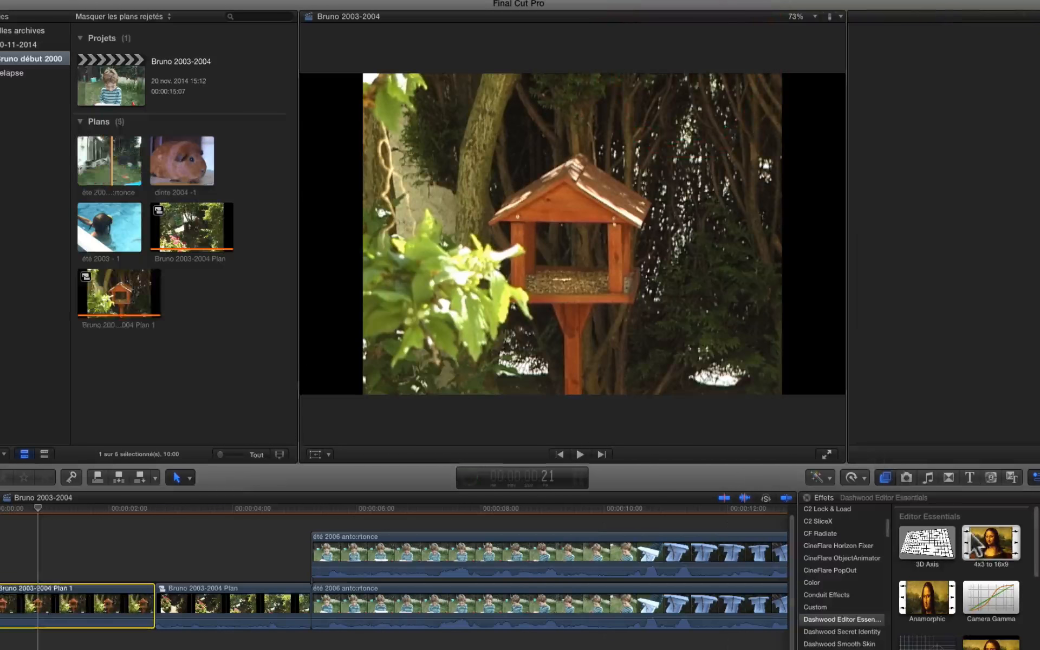
# Apply the 4x3 to 16x9 effect to the birdhouse compound clip and play it.
pyautogui.moveTo(81, 596); pyautogui.dragTo(43, 606)
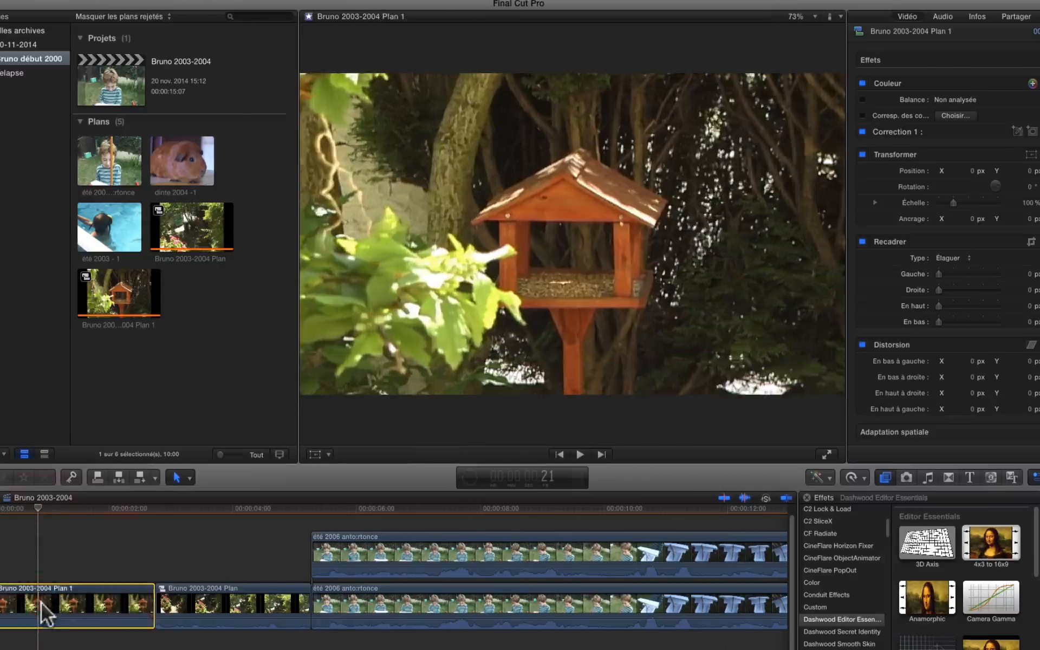
pyautogui.press('space')
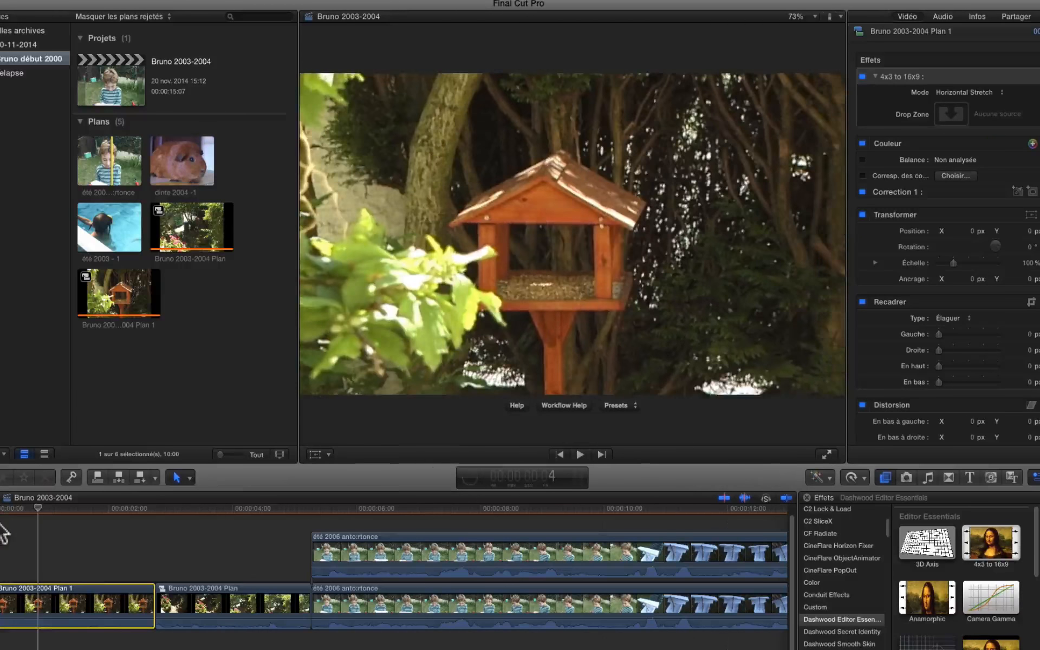
pyautogui.press('space')
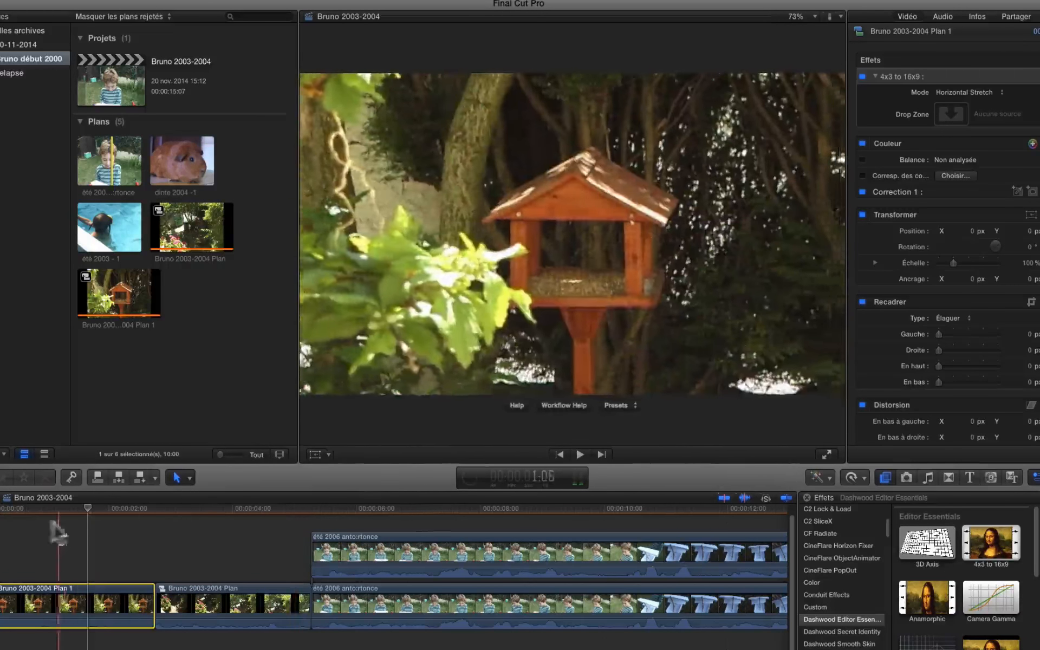
# Set the birdhouse clip's 4x3 to 16x9 effect to Pillarbox mode with a Blurry pillarbox background.
pyautogui.click(33, 514)
pyautogui.click(90, 611)
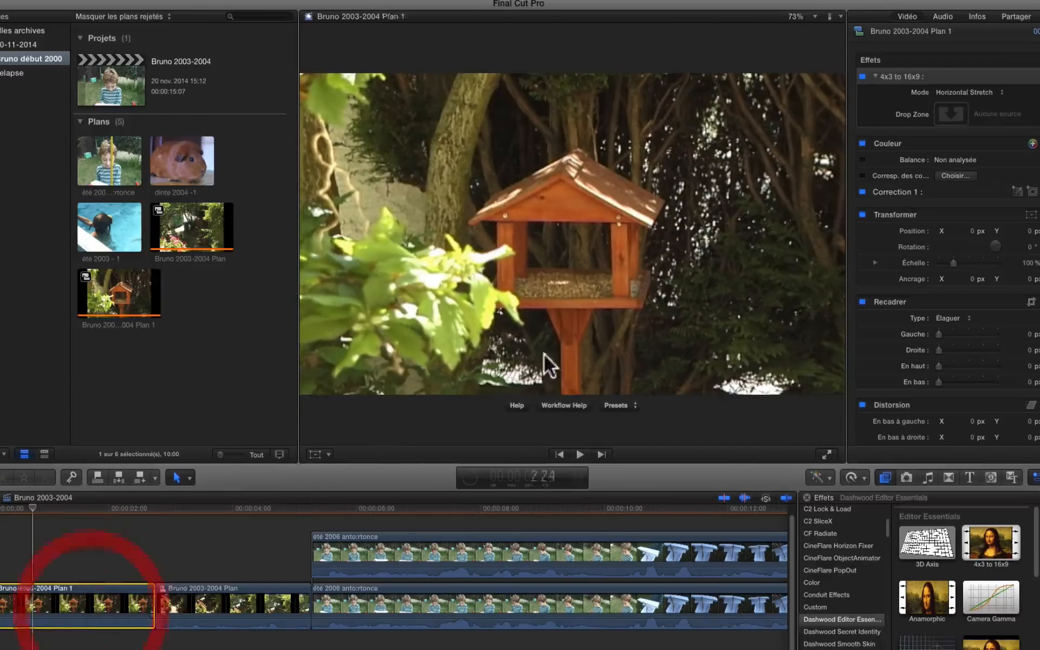
pyautogui.click(991, 92)
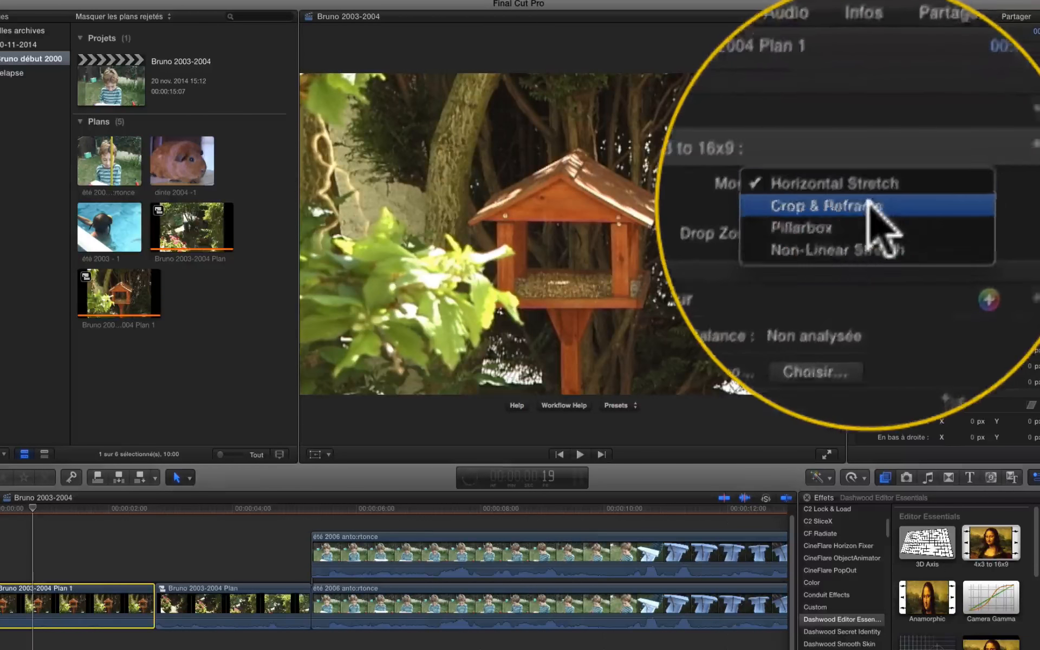
pyautogui.click(862, 198)
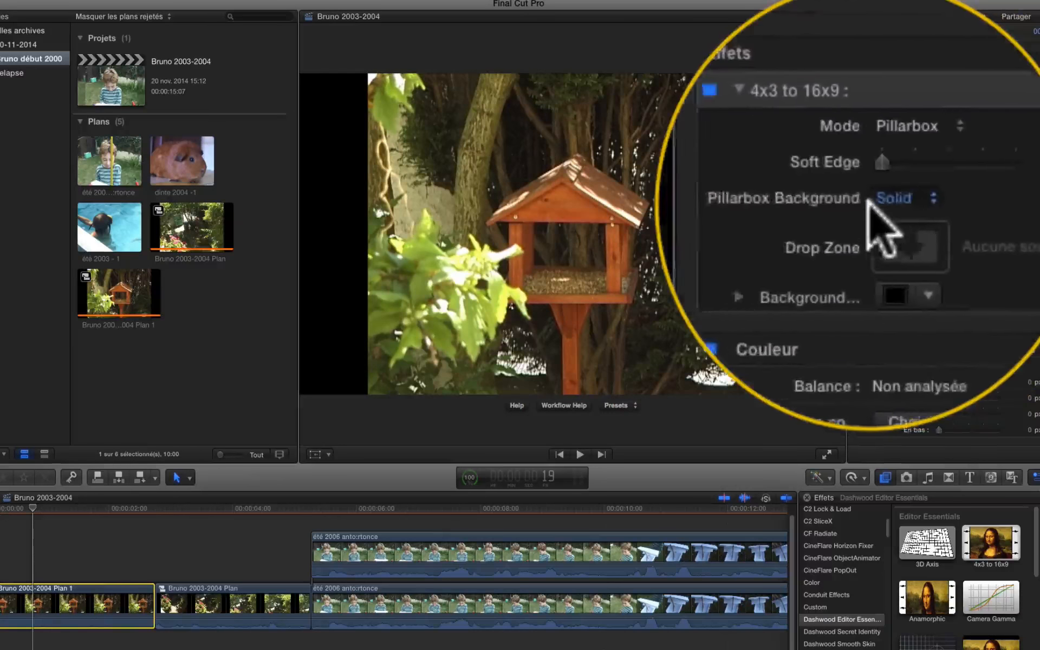
pyautogui.click(871, 211)
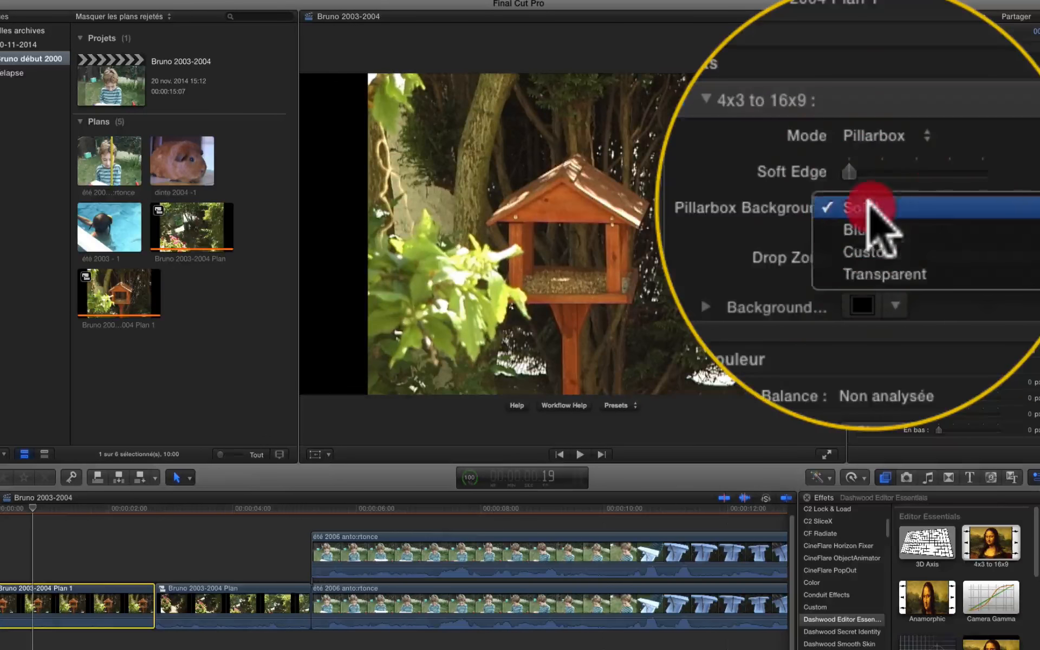
pyautogui.click(875, 231)
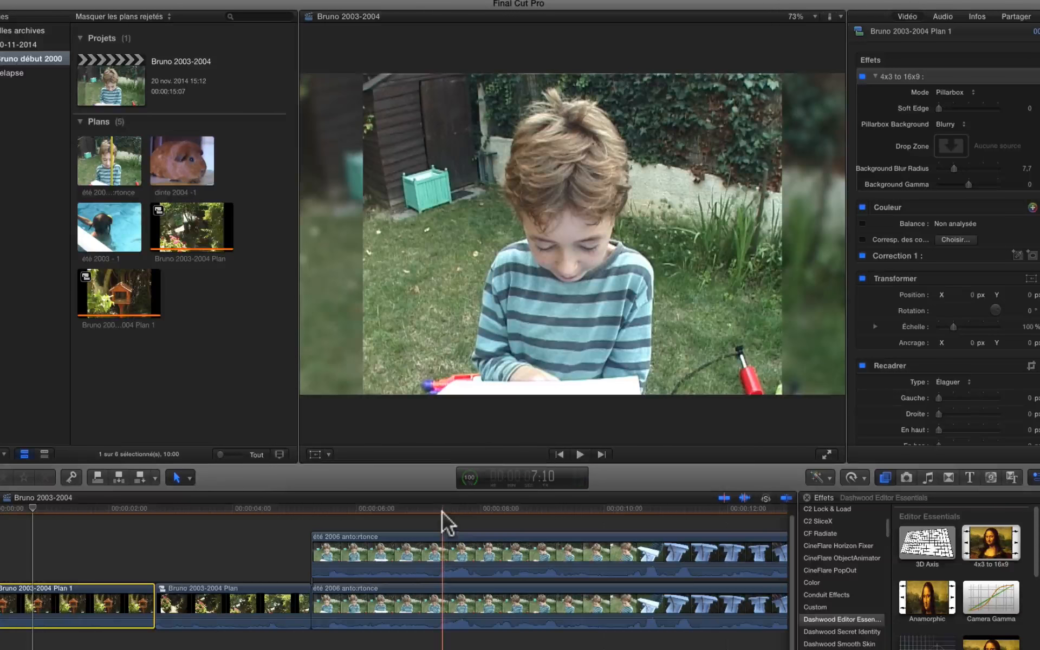
# Soften the border between the birdhouse picture and its blurry side bars with a Soft Edge of 38.
pyautogui.click(442, 512)
pyautogui.click(67, 545)
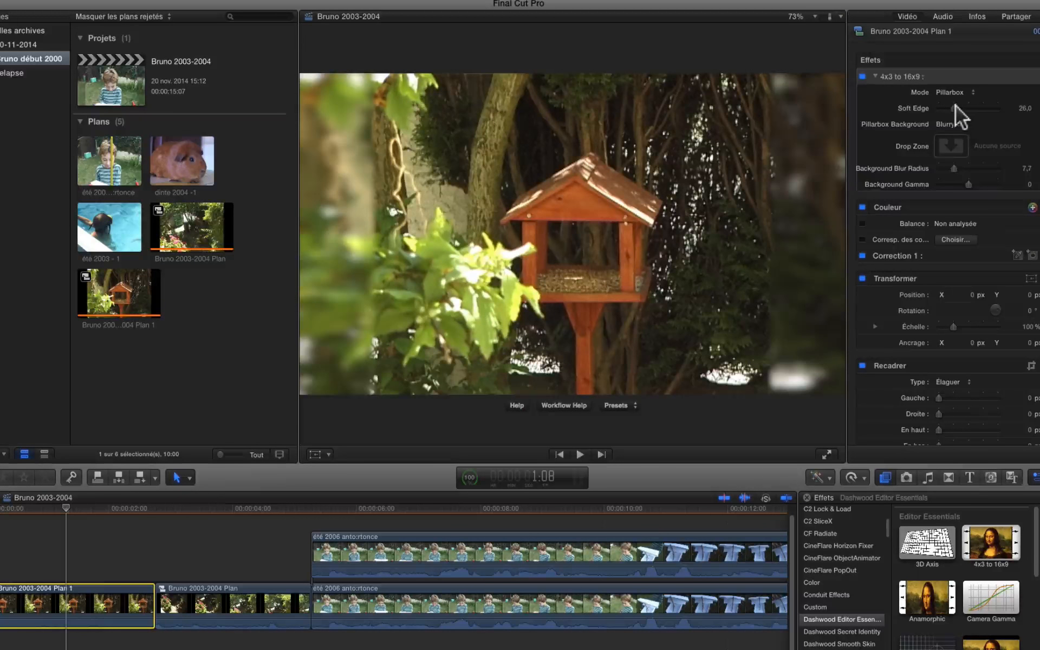
pyautogui.moveTo(954, 107); pyautogui.dragTo(915, 109)
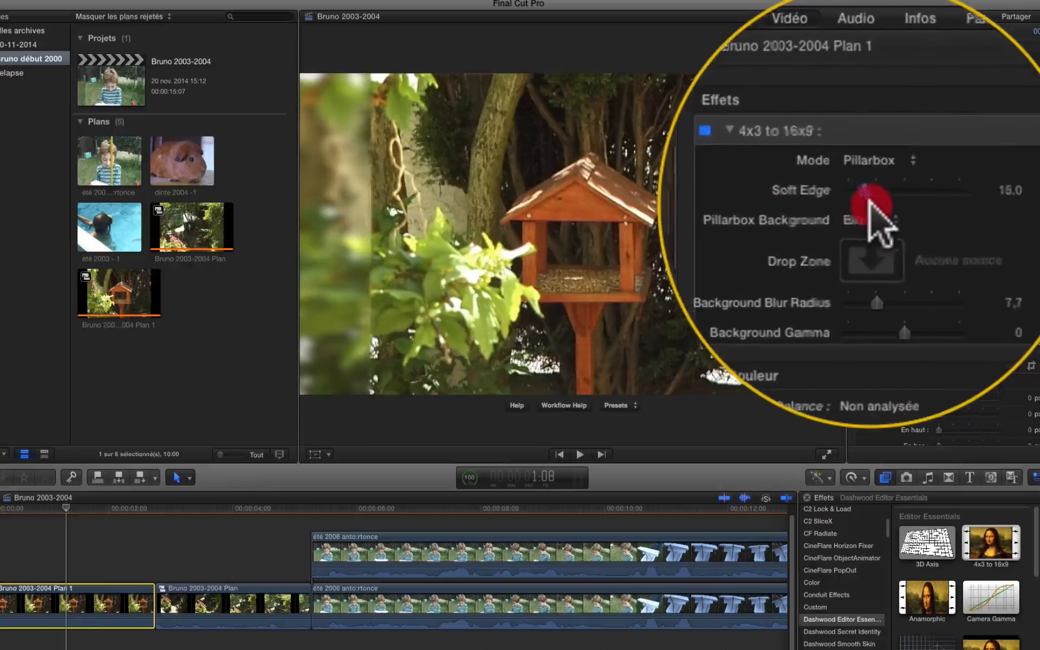
pyautogui.moveTo(868, 196); pyautogui.dragTo(880, 196)
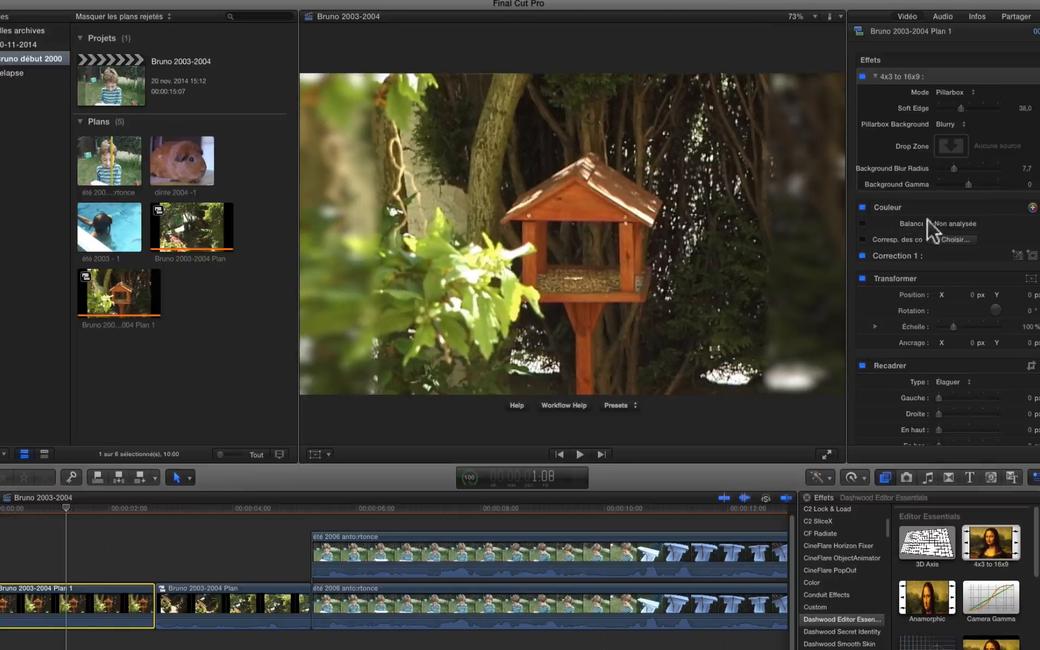
# Set the birdhouse effect's Background Blur Radius to 1.0 and Background Gamma to -0.87.
pyautogui.moveTo(869, 187)
pyautogui.mouseDown()
pyautogui.moveTo(834, 187)
pyautogui.moveTo(869, 199)
pyautogui.mouseUp()
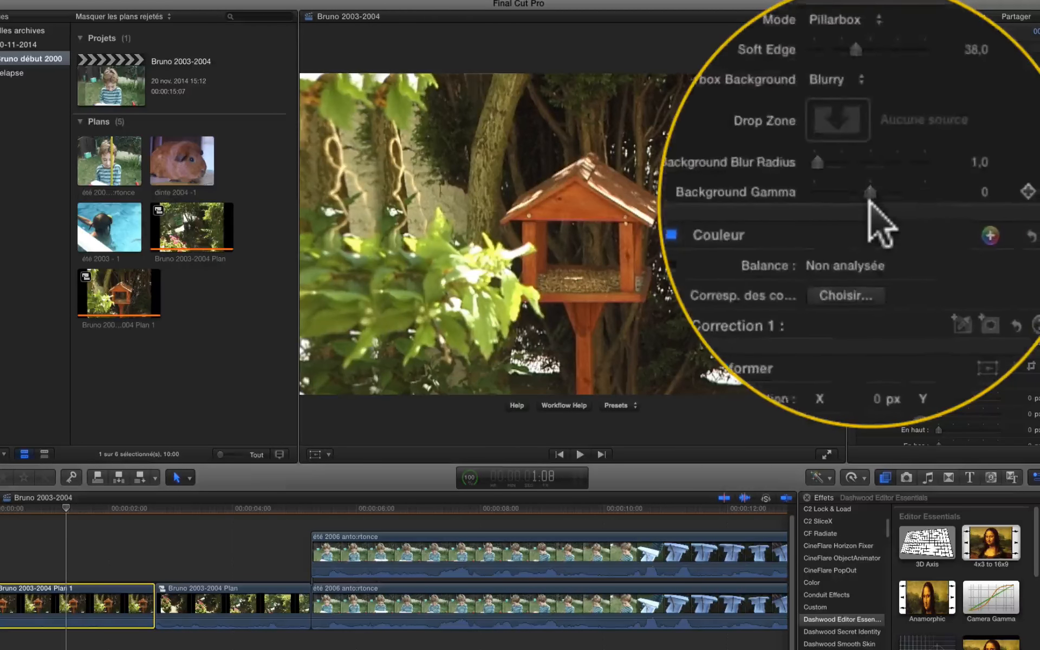
pyautogui.click(869, 201)
pyautogui.moveTo(870, 202); pyautogui.dragTo(876, 201)
# Play the birdhouse clip and the start of the garden clip to check how the side bars are filled.
pyautogui.press('space')
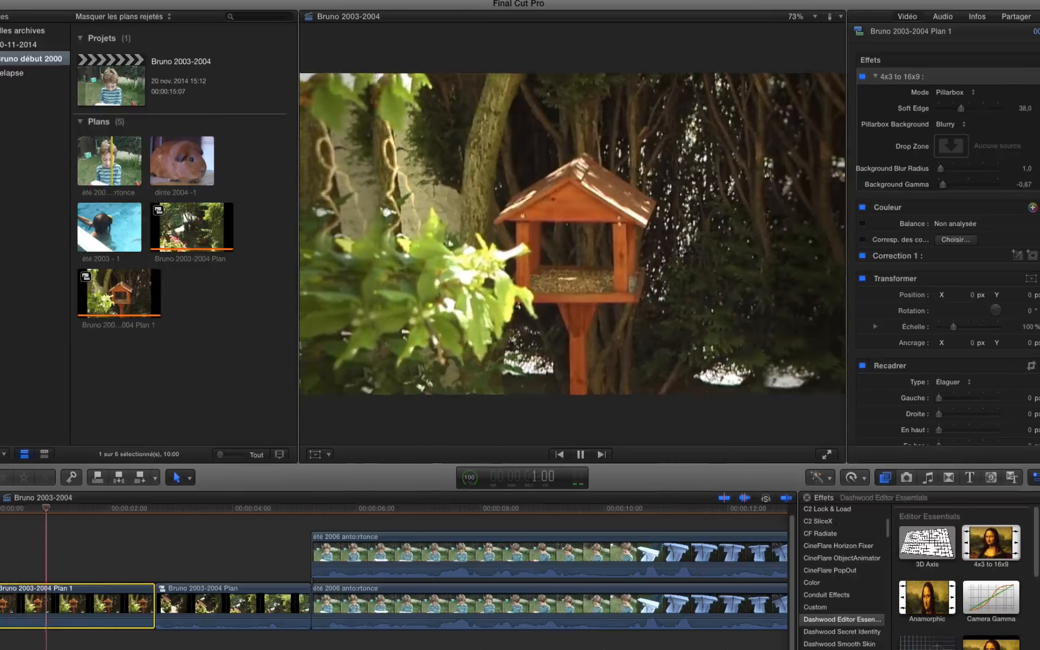
pyautogui.press('space')
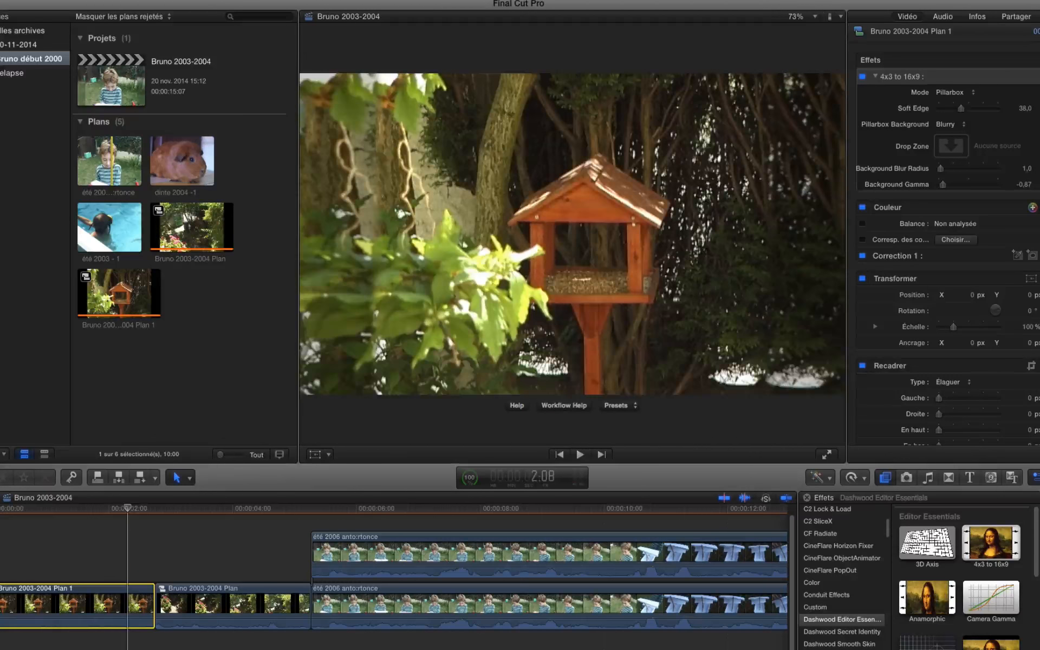
pyautogui.press('space')
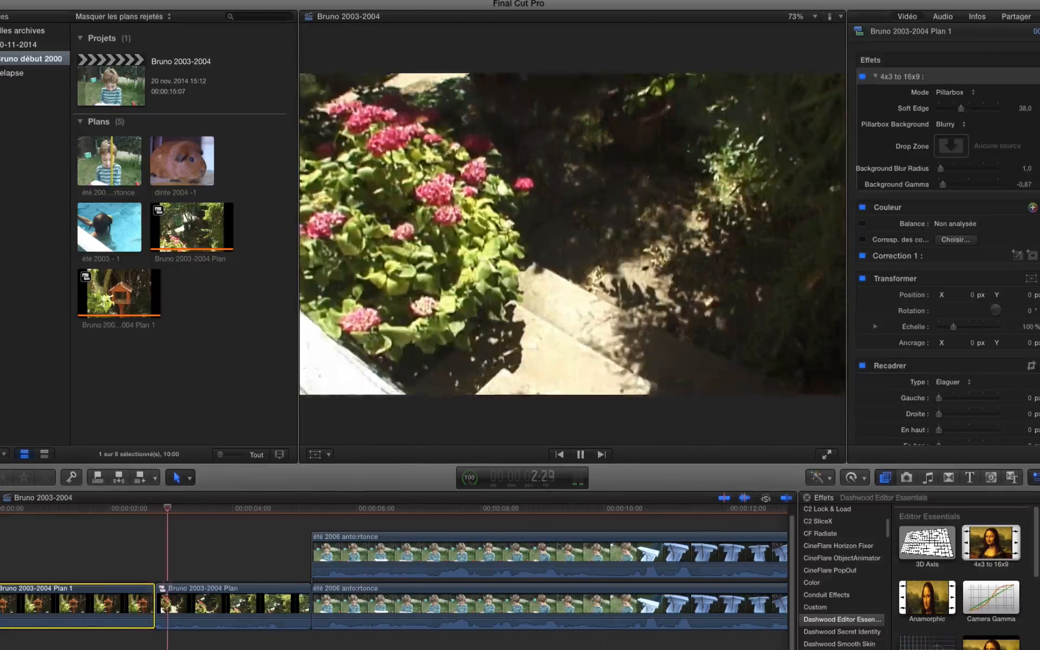
pyautogui.press('space')
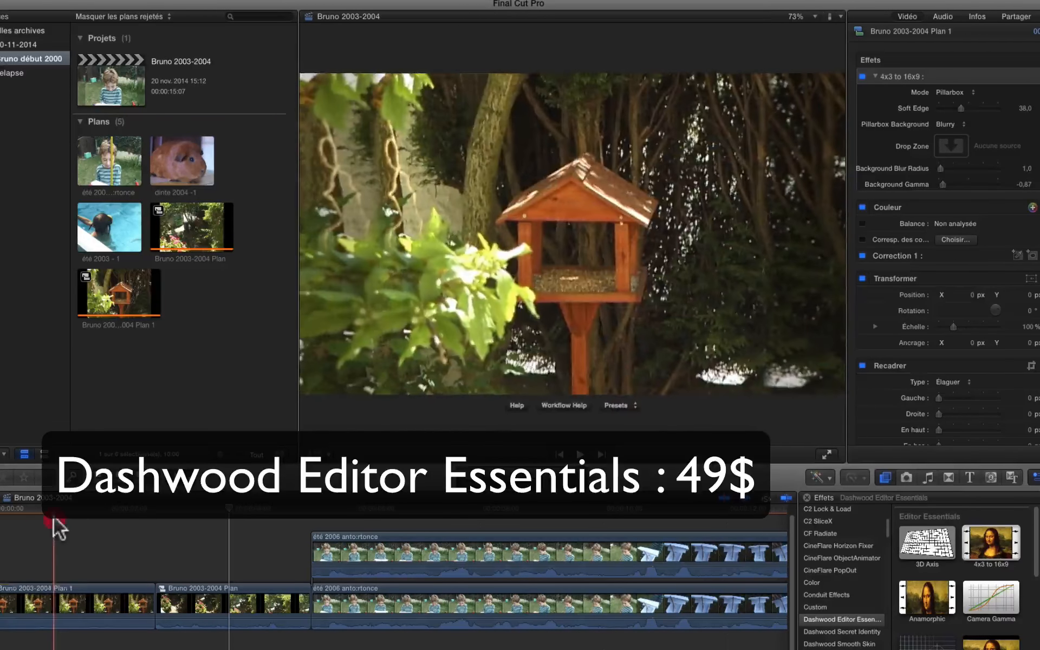
pyautogui.click(54, 521)
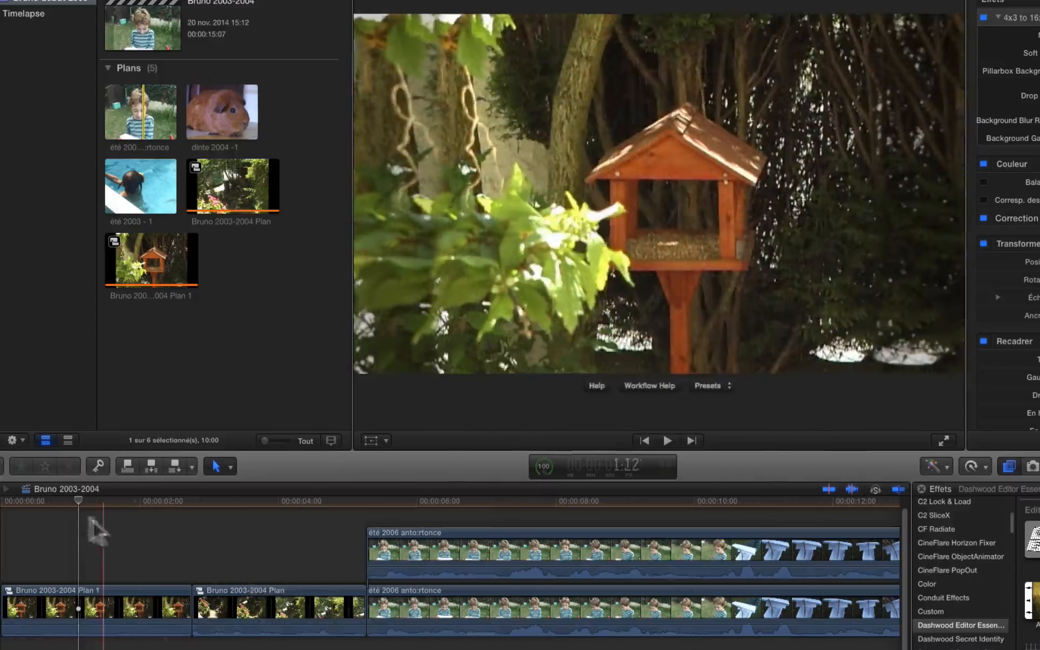
pyautogui.press('space')
pyautogui.press('space')
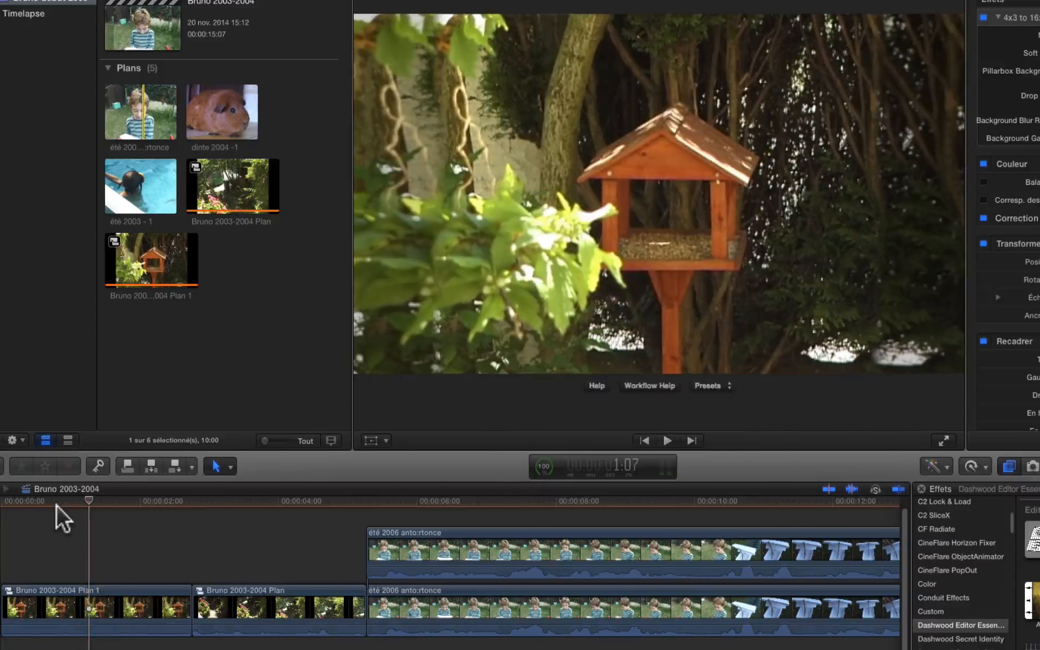